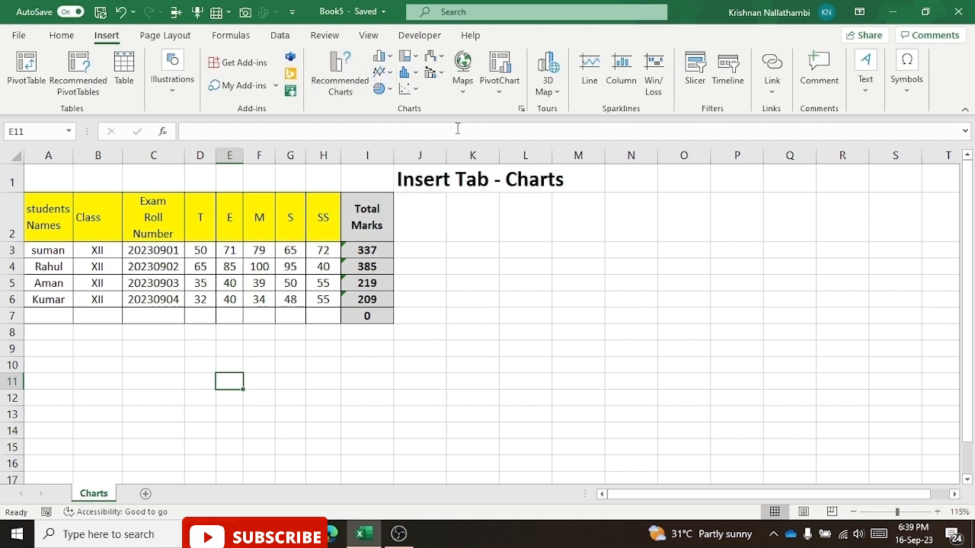
- Select the student records in A3:I6, open the Insert Chart dialog for them, and move the dialog clear of the table
{"action": "left_click", "coordinate": [522, 110]}
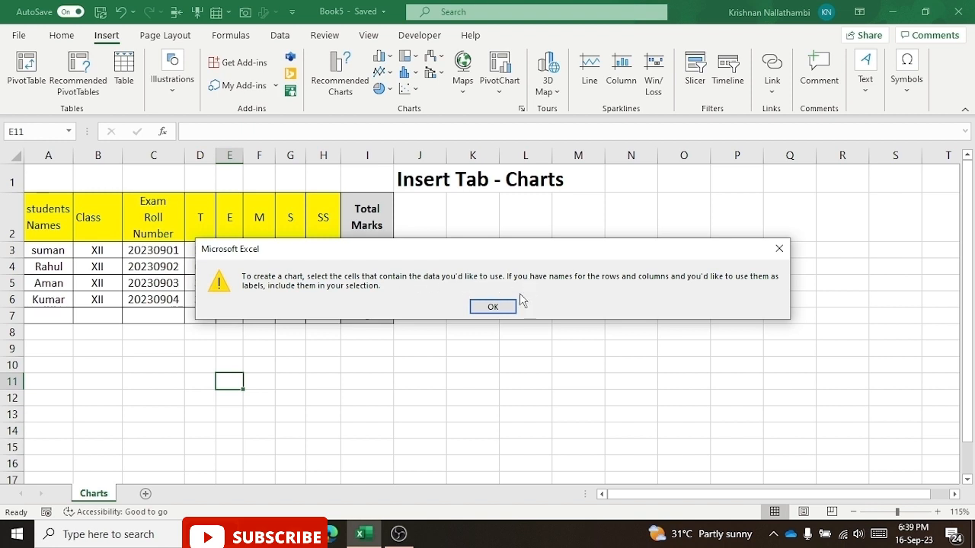
{"action": "left_click", "coordinate": [500, 305]}
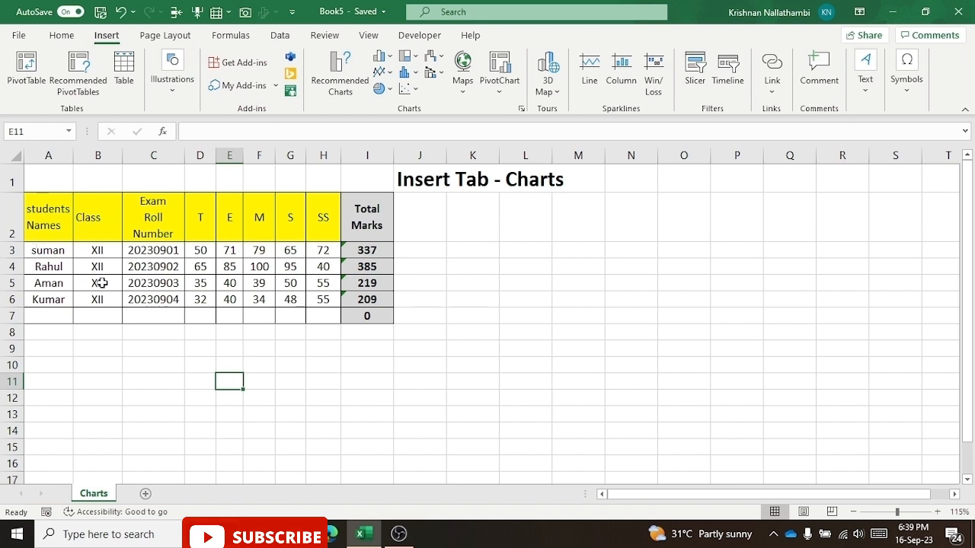
{"action": "left_click_drag", "start_coordinate": [44, 251], "coordinate": [355, 299]}
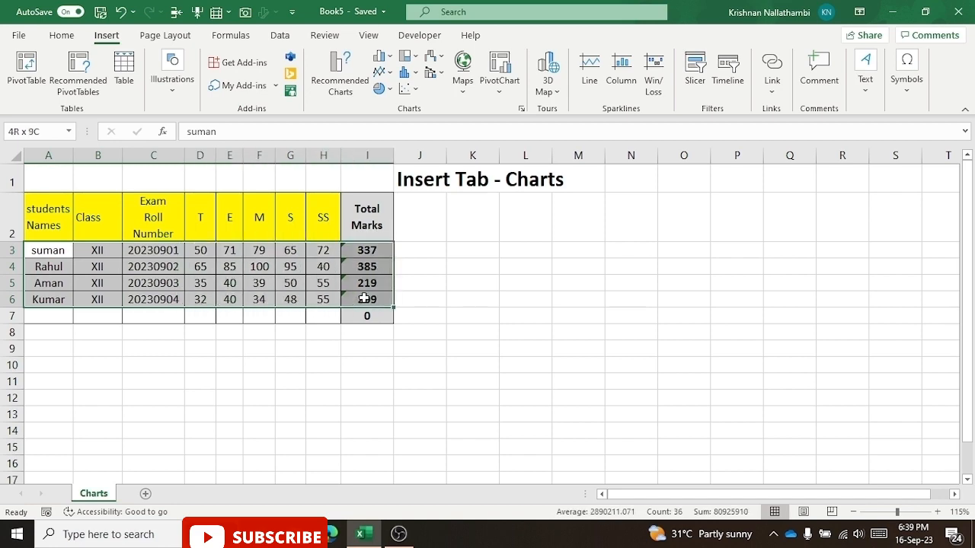
{"action": "left_click", "coordinate": [522, 110]}
{"action": "left_click_drag", "start_coordinate": [513, 66], "coordinate": [687, 87]}
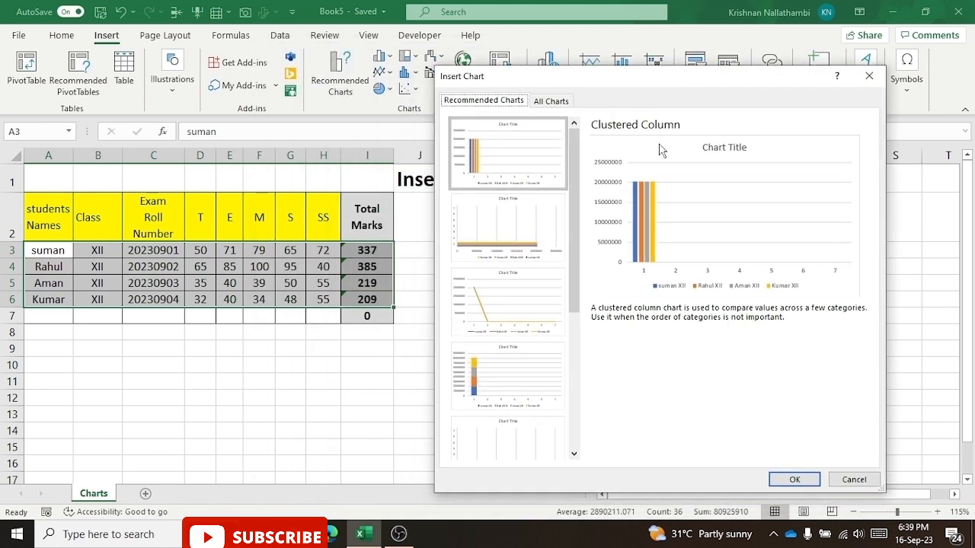
- Compare the full list of chart types with the recommended ones, previewing the clustered column, clustered bar and line suggestions
{"action": "left_click", "coordinate": [552, 101]}
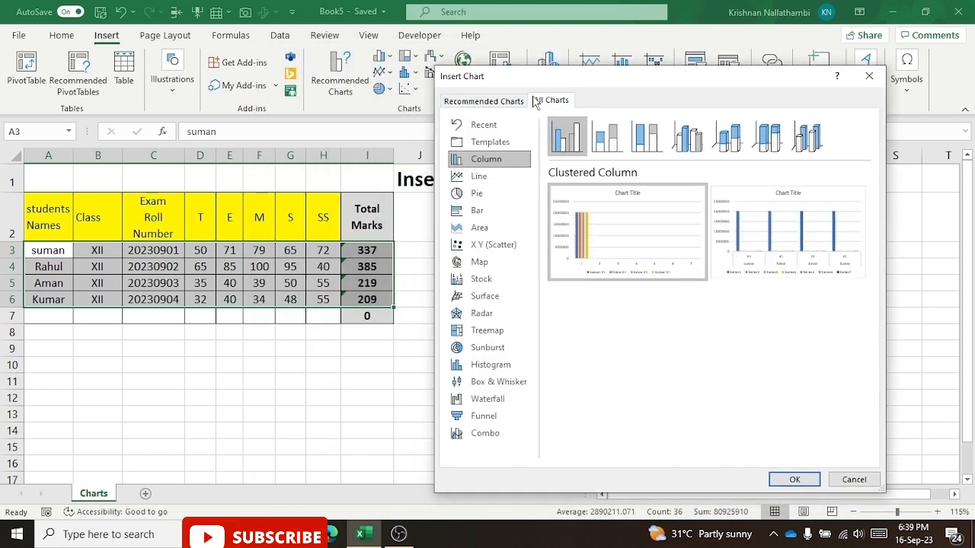
{"action": "left_click", "coordinate": [510, 101]}
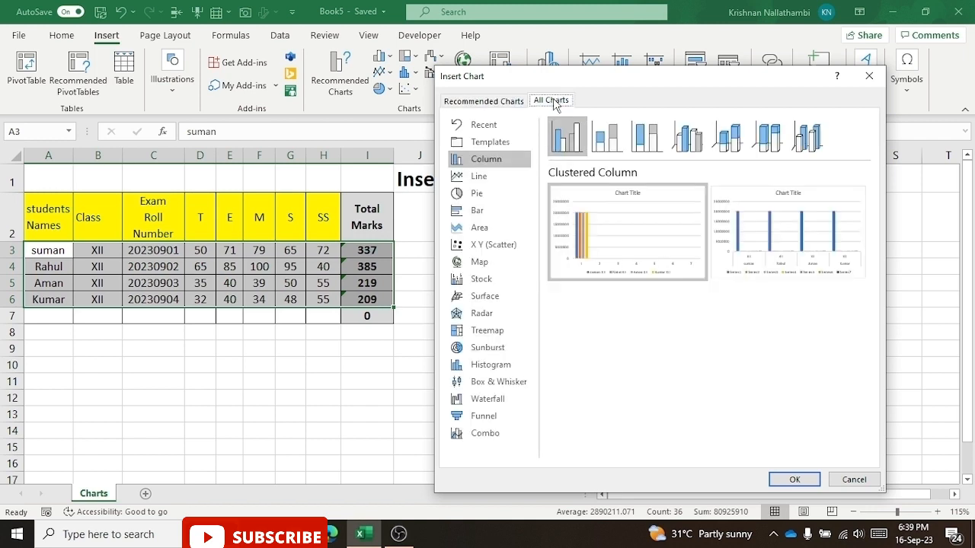
{"action": "left_click", "coordinate": [551, 101]}
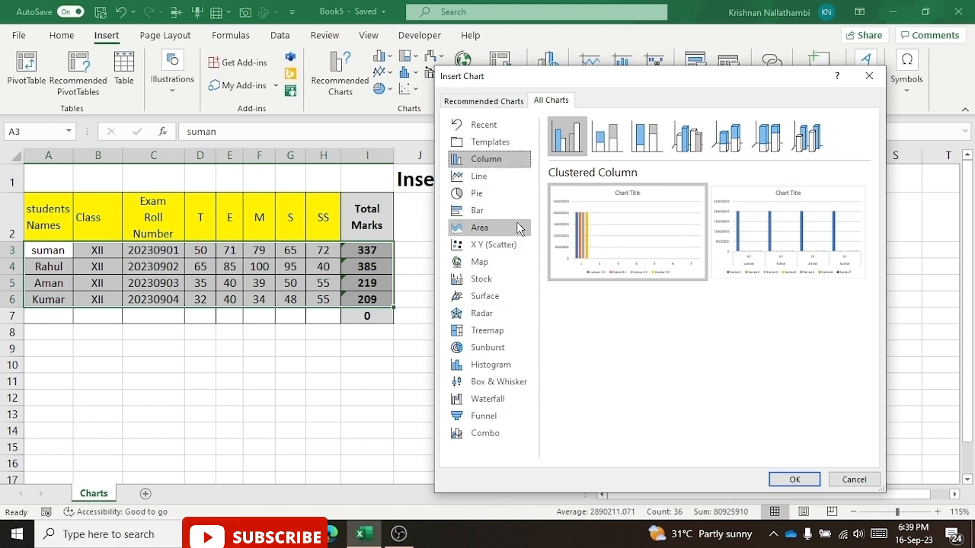
{"action": "left_click", "coordinate": [483, 102]}
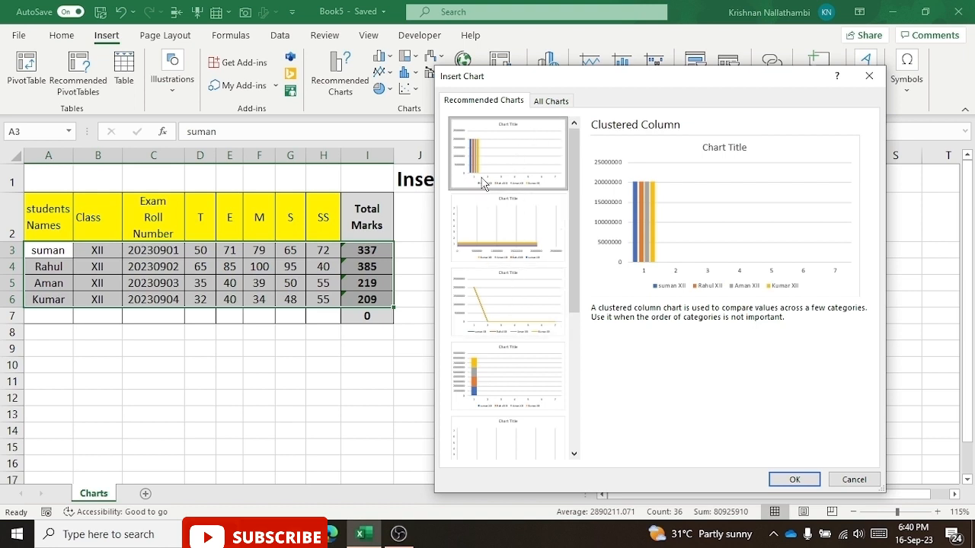
{"action": "left_click", "coordinate": [489, 233]}
{"action": "left_click", "coordinate": [487, 167]}
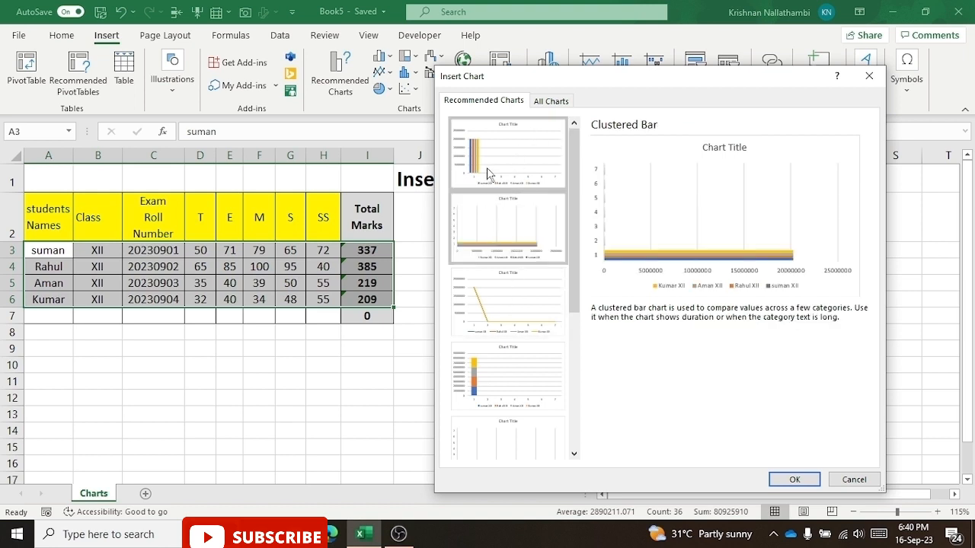
{"action": "left_click", "coordinate": [502, 231]}
{"action": "left_click", "coordinate": [491, 341]}
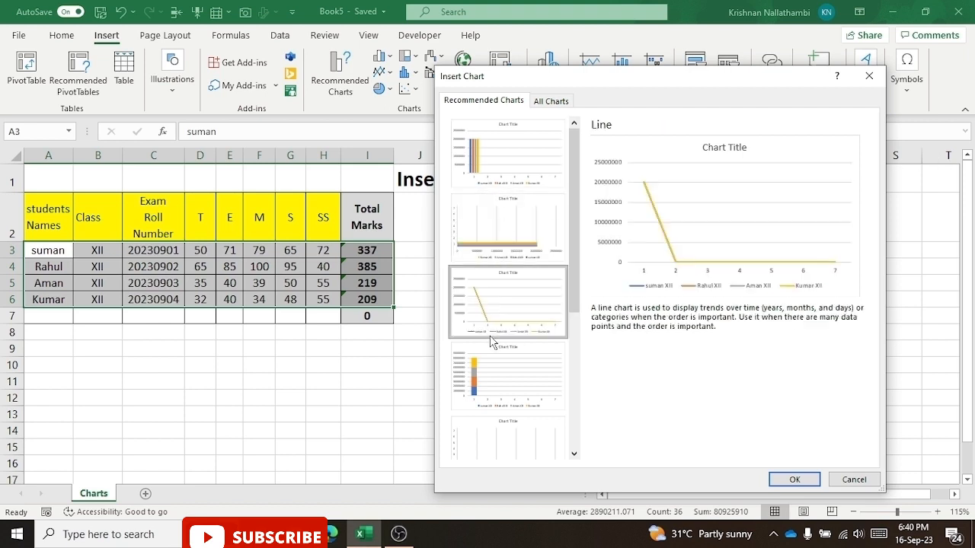
{"action": "scroll", "coordinate": [539, 377], "scroll_direction": "down", "scroll_amount": 3}
{"action": "scroll", "coordinate": [540, 379], "scroll_direction": "up", "scroll_amount": 3}
- Insert the recommended clustered column chart for A3:I6, place it beside the marks table, and select its vertical axis
{"action": "left_click", "coordinate": [515, 165]}
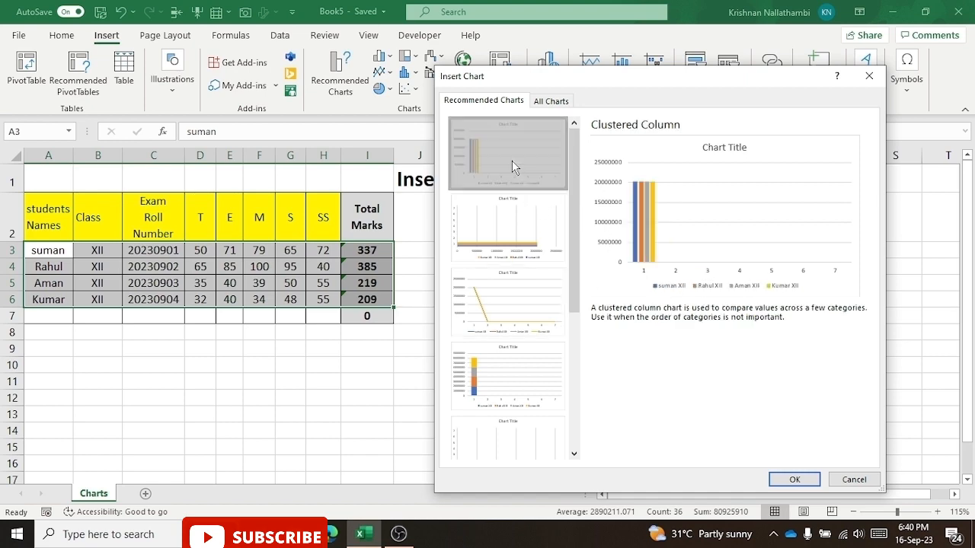
{"action": "left_click", "coordinate": [795, 480]}
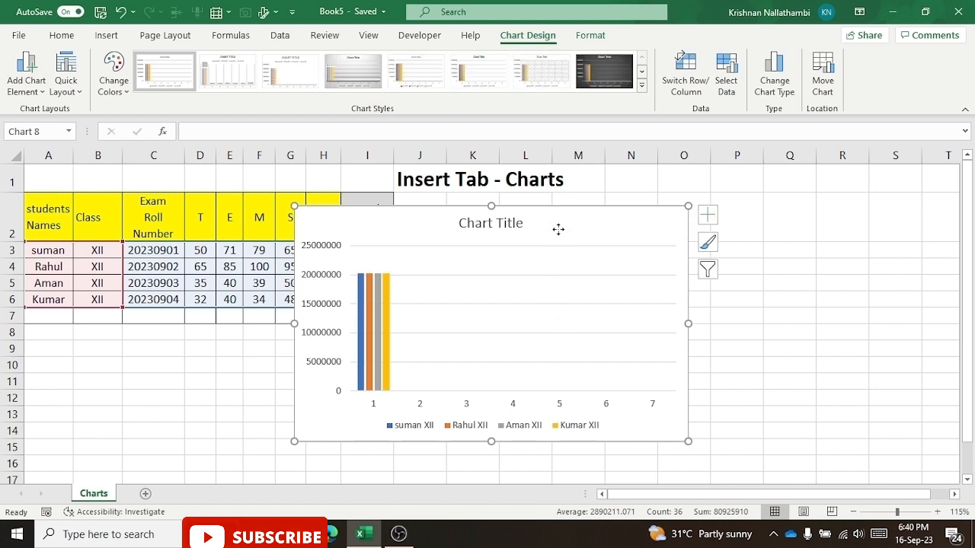
{"action": "left_click_drag", "start_coordinate": [558, 229], "coordinate": [694, 215]}
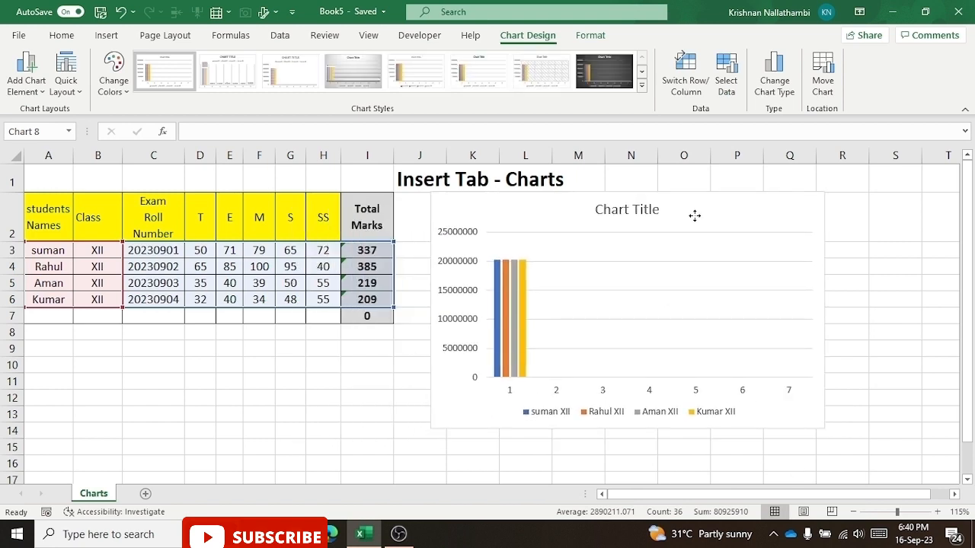
{"action": "left_click", "coordinate": [460, 242]}
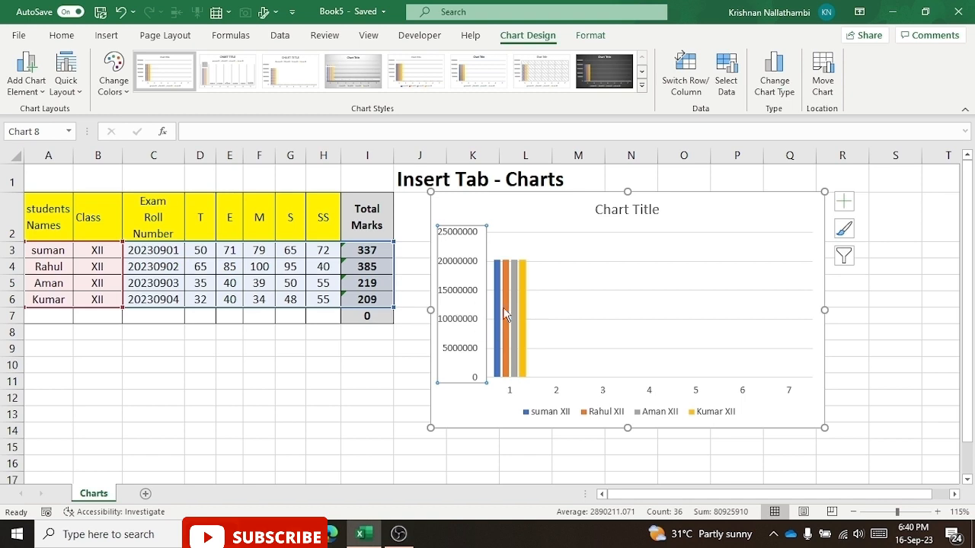
- Delete the clustered column chart built from the full student records
{"action": "left_click", "coordinate": [713, 219]}
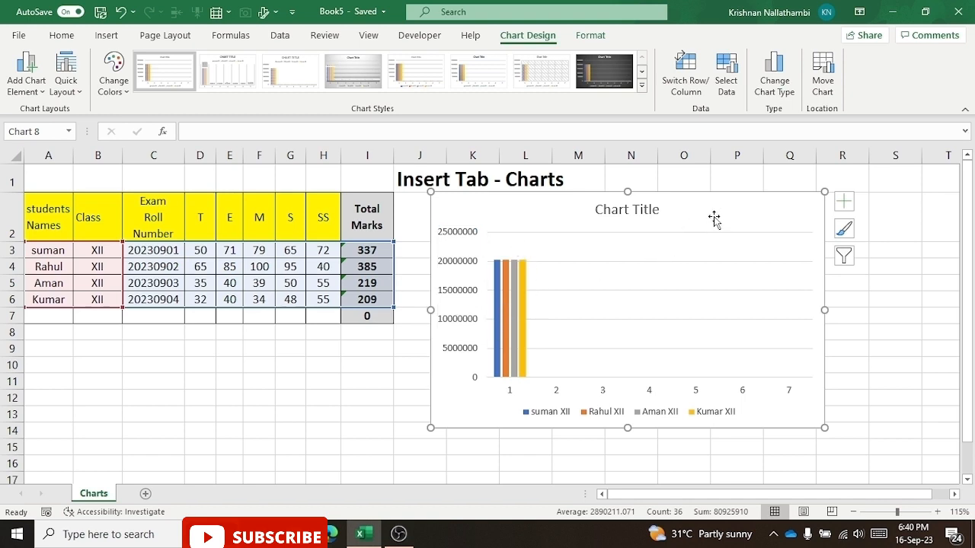
{"action": "key", "text": "Delete"}
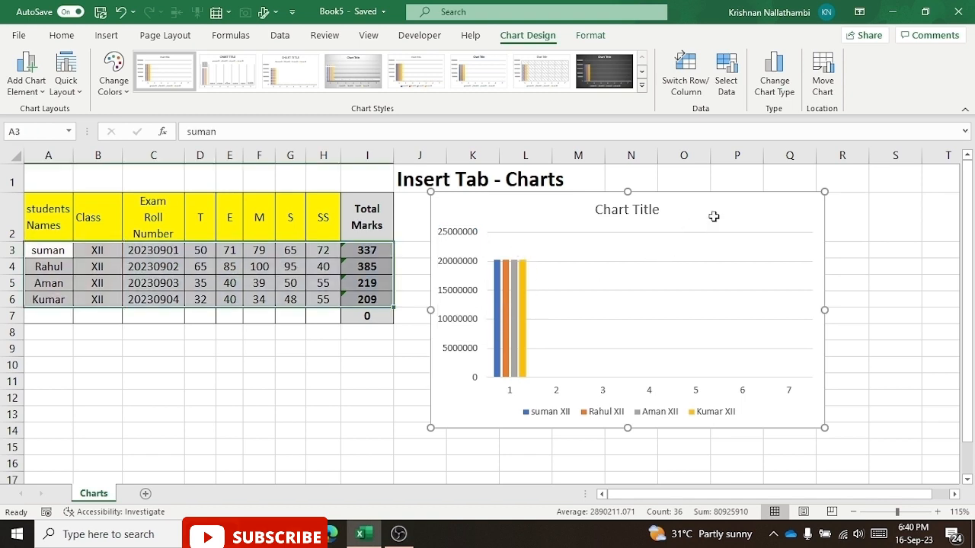
{"action": "left_click", "coordinate": [531, 351]}
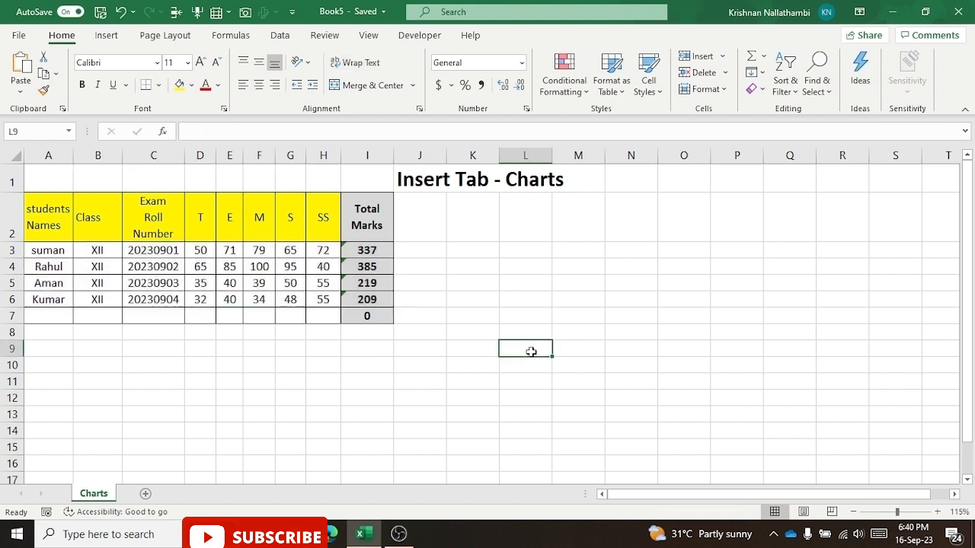
- Select only the student names A3:A6 and total marks I3:I6, and open the Insert Chart dialog beside the table
{"action": "left_click", "coordinate": [46, 253]}
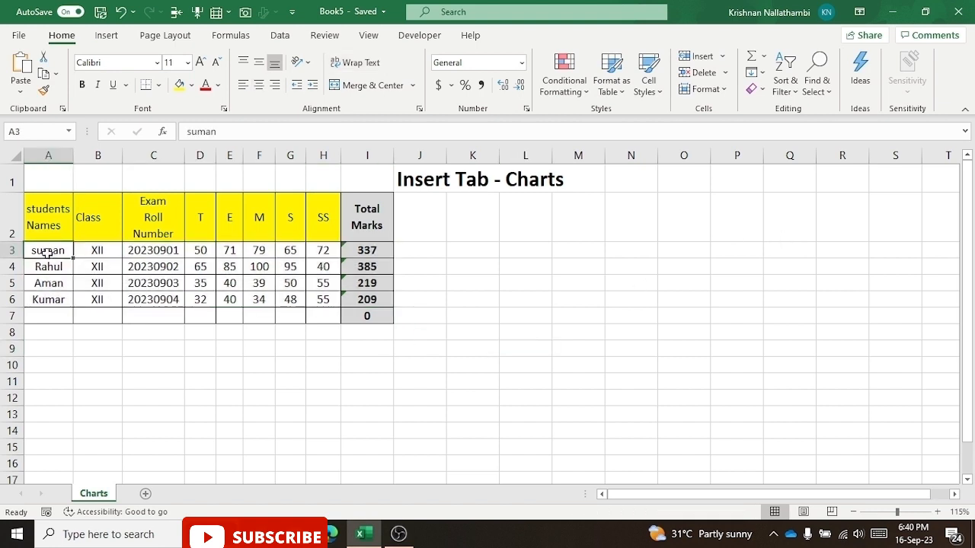
{"action": "left_click_drag", "start_coordinate": [46, 253], "coordinate": [48, 297]}
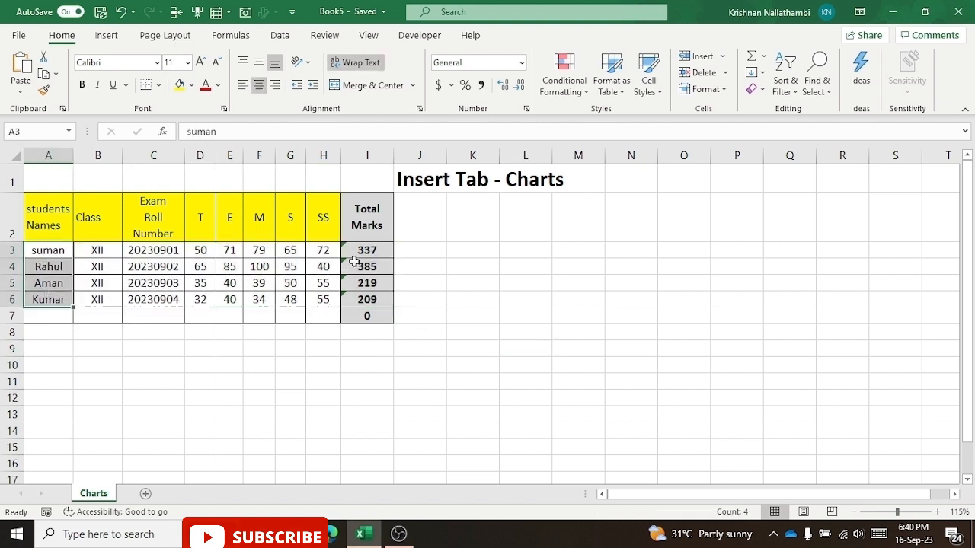
{"action": "left_click_drag", "start_coordinate": [357, 248], "coordinate": [365, 298], "text": "ctrl"}
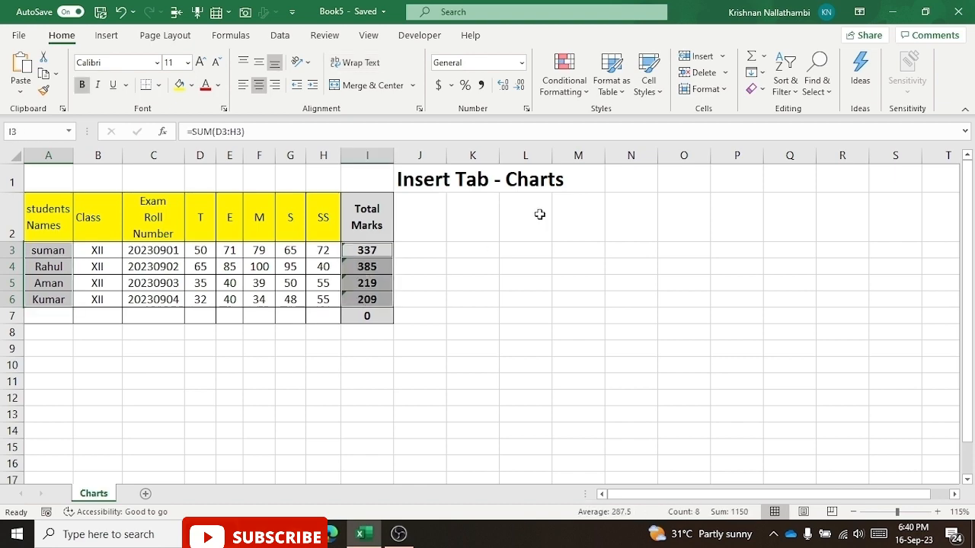
{"action": "left_click", "coordinate": [527, 110]}
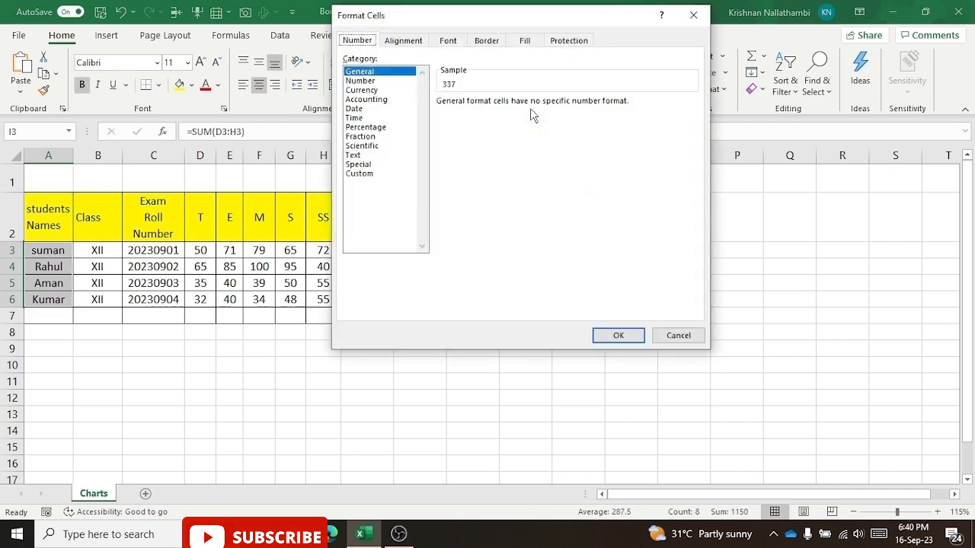
{"action": "left_click", "coordinate": [693, 15]}
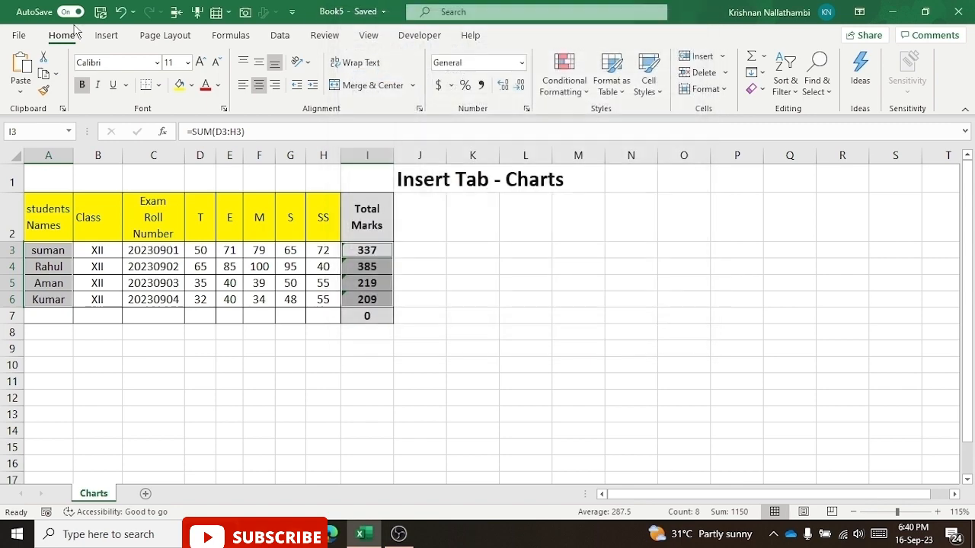
{"action": "left_click", "coordinate": [107, 35]}
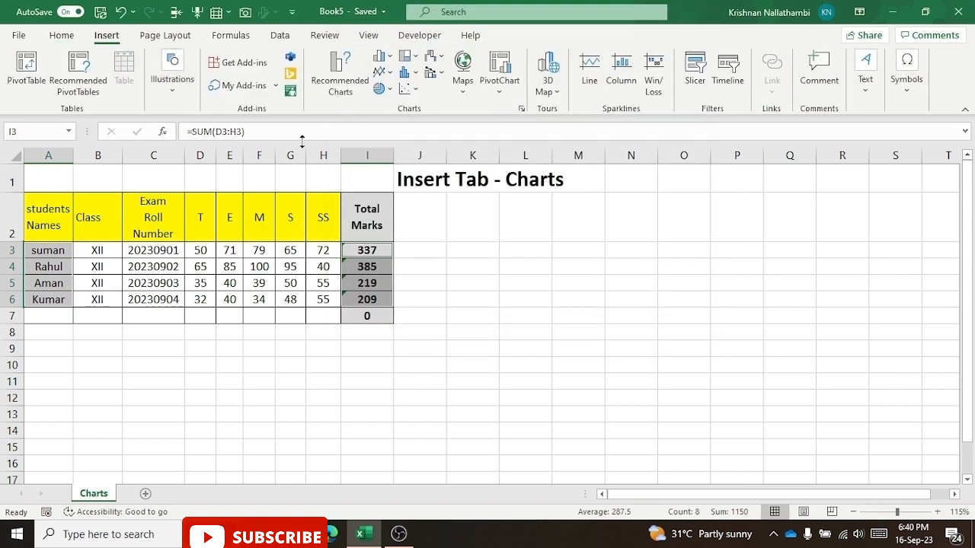
{"action": "left_click", "coordinate": [522, 109]}
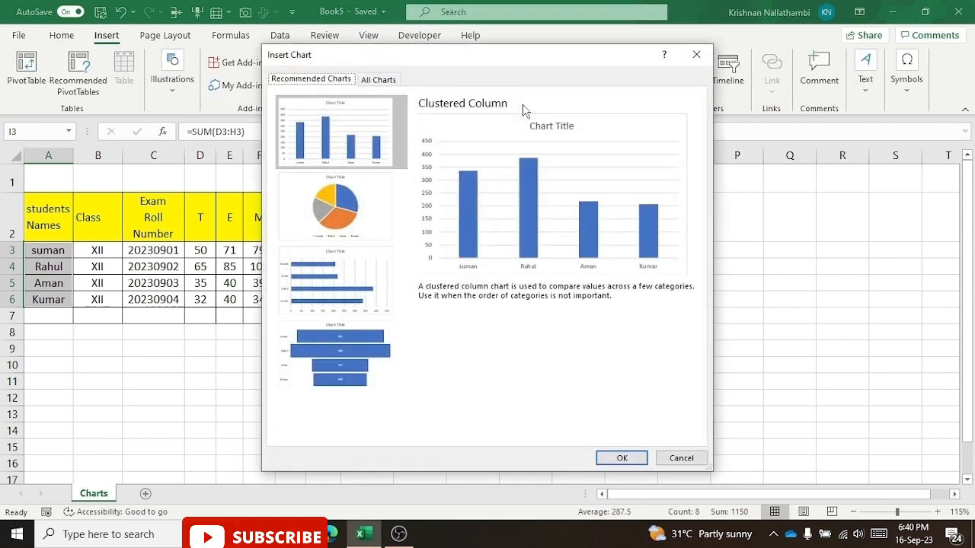
{"action": "left_click_drag", "start_coordinate": [475, 59], "coordinate": [652, 80]}
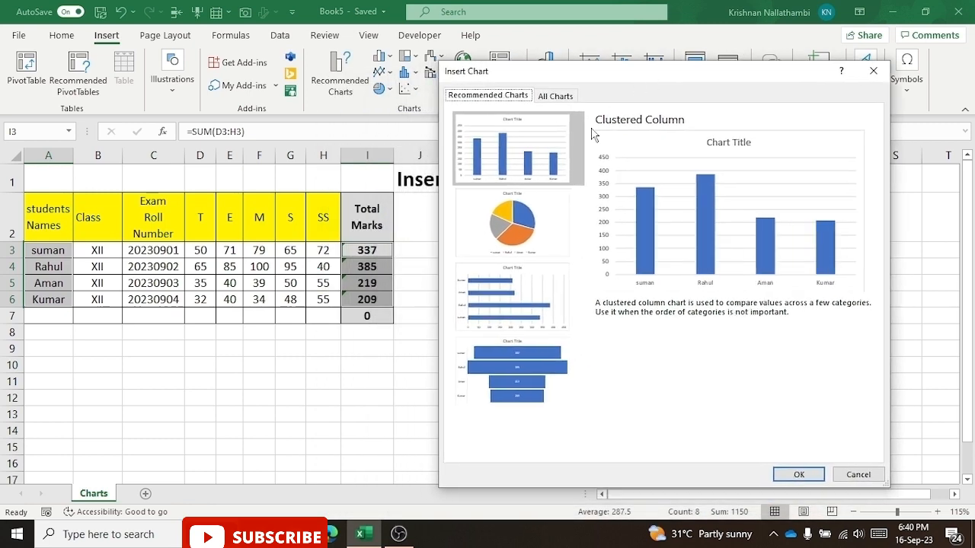
- Preview the recommended clustered column, pie, clustered bar and funnel charts for the names and total marks
{"action": "left_click", "coordinate": [537, 96]}
{"action": "left_click", "coordinate": [495, 96]}
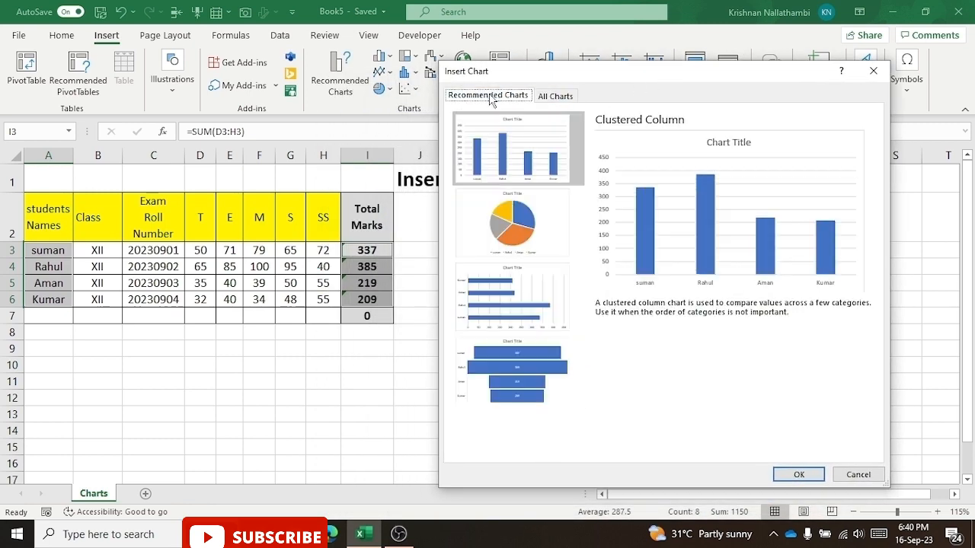
{"action": "left_click", "coordinate": [510, 153]}
{"action": "left_click", "coordinate": [515, 215]}
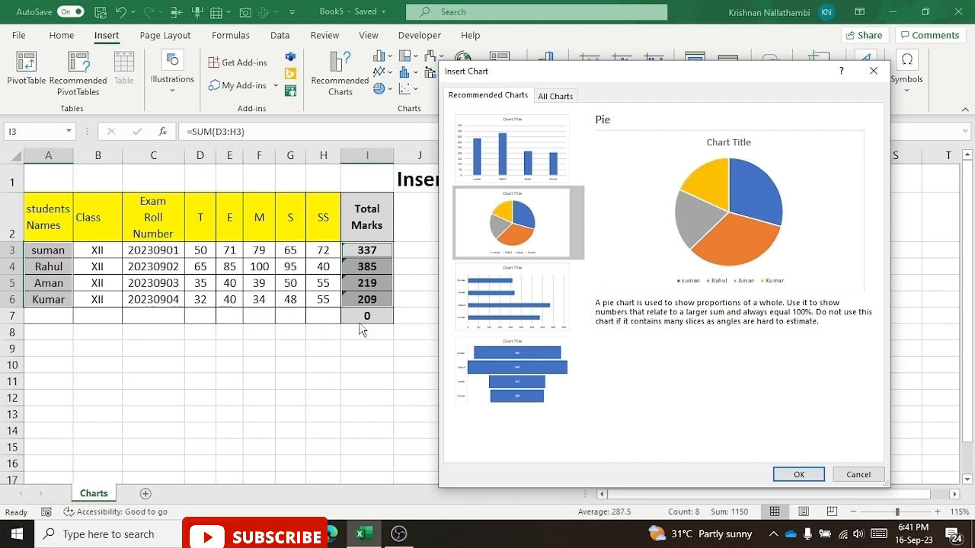
{"action": "left_click", "coordinate": [491, 311]}
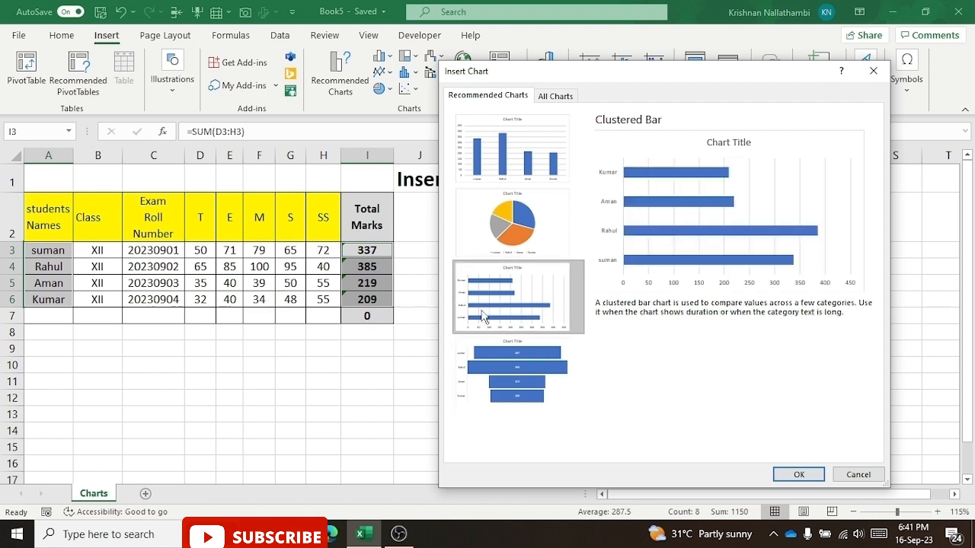
{"action": "left_click", "coordinate": [520, 365]}
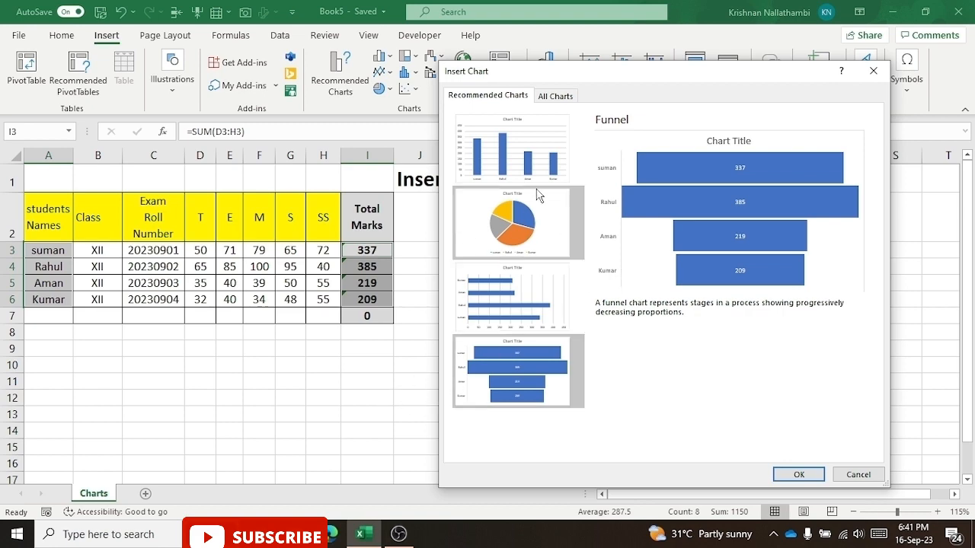
- Insert a clustered column chart of the students' total marks and place it beside the marks table
{"action": "left_click", "coordinate": [525, 165]}
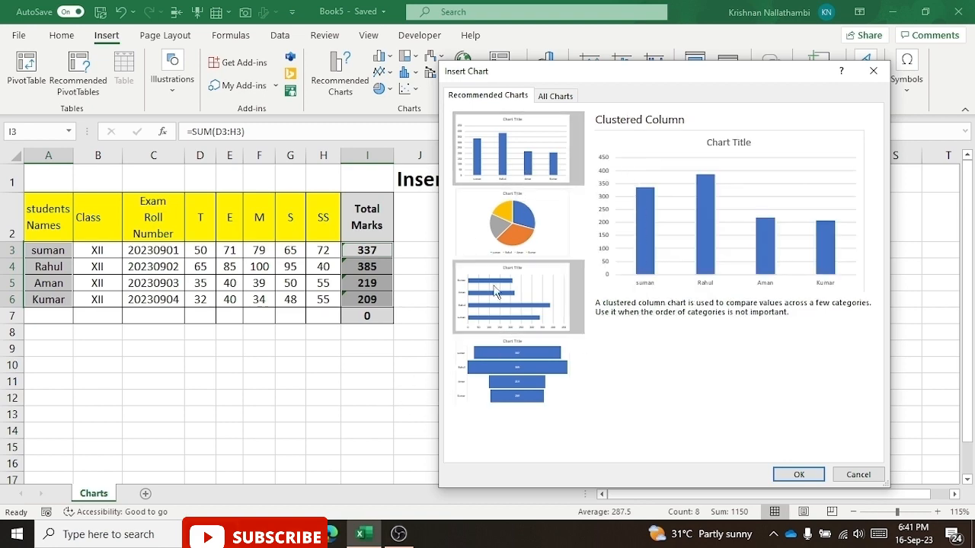
{"action": "left_click", "coordinate": [795, 473]}
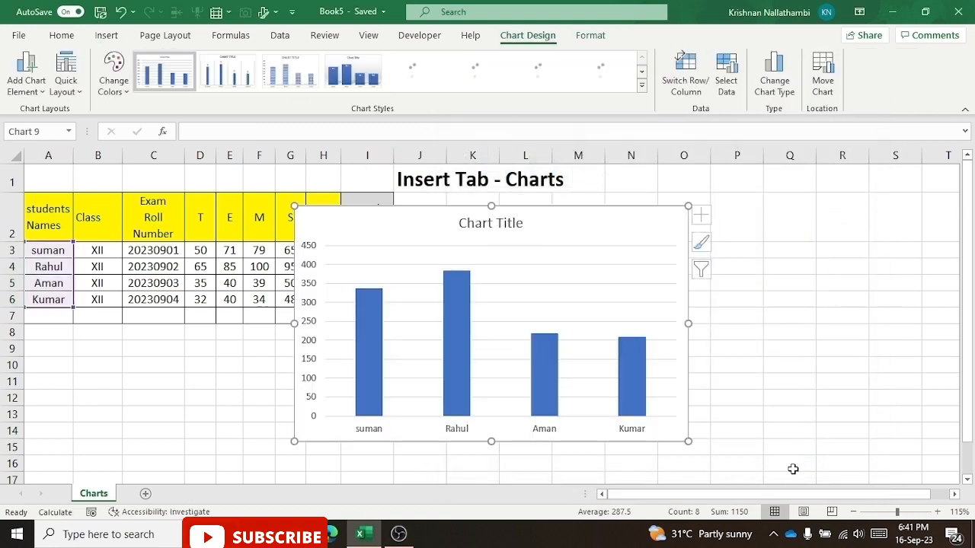
{"action": "mouse_move", "coordinate": [570, 230]}
{"action": "left_mouse_down"}
{"action": "mouse_move", "coordinate": [616, 254]}
{"action": "mouse_move", "coordinate": [707, 229]}
{"action": "left_mouse_up"}
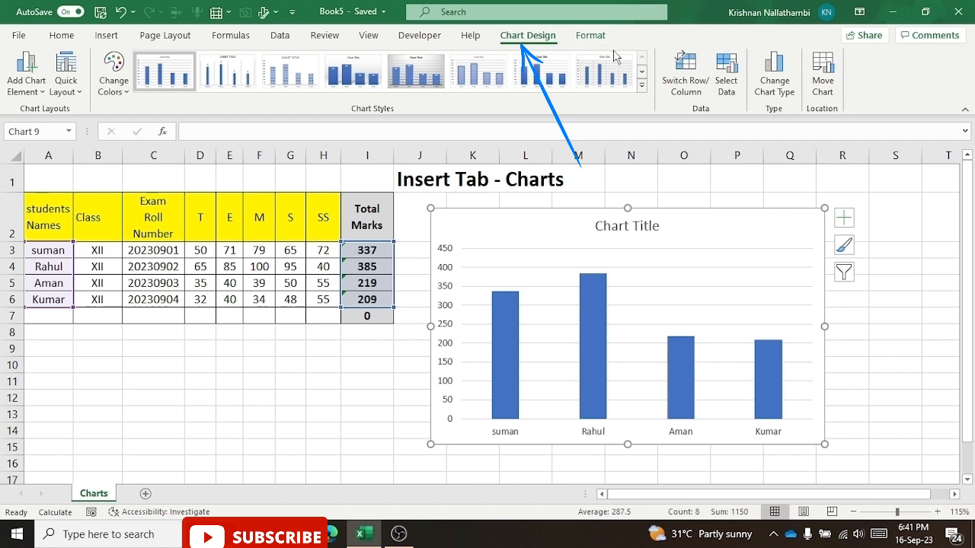
- Apply the fifth chart style, with a grey gradient background and data labels inside the columns, to the total marks chart
{"action": "left_click", "coordinate": [595, 38]}
{"action": "left_click", "coordinate": [533, 37]}
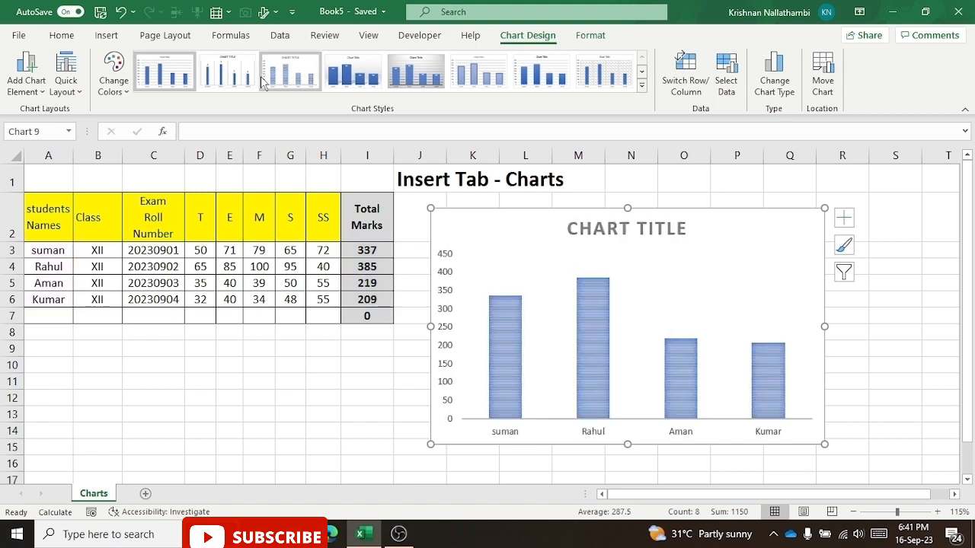
{"action": "left_click", "coordinate": [415, 72]}
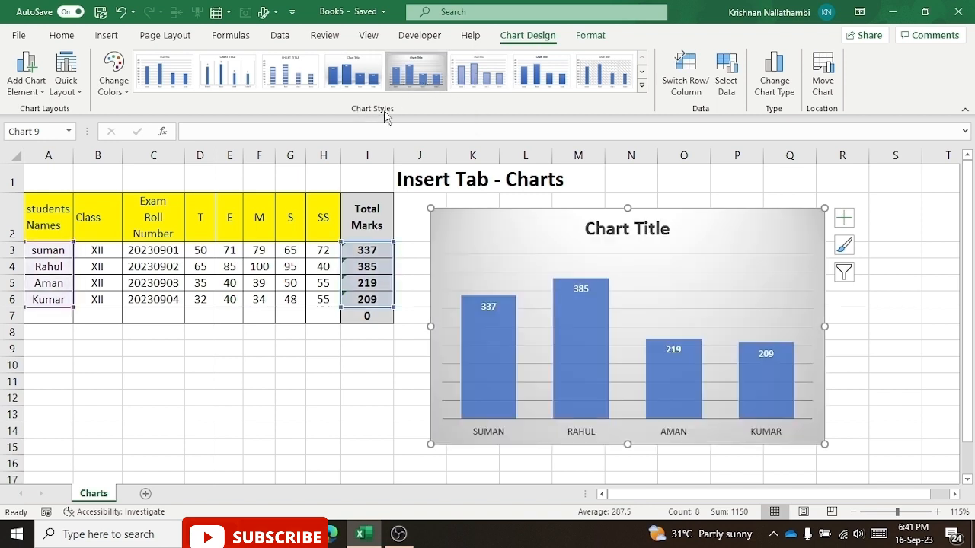
- Browse the available chart styles and the list of chart elements for the total marks chart
{"action": "left_click", "coordinate": [845, 247]}
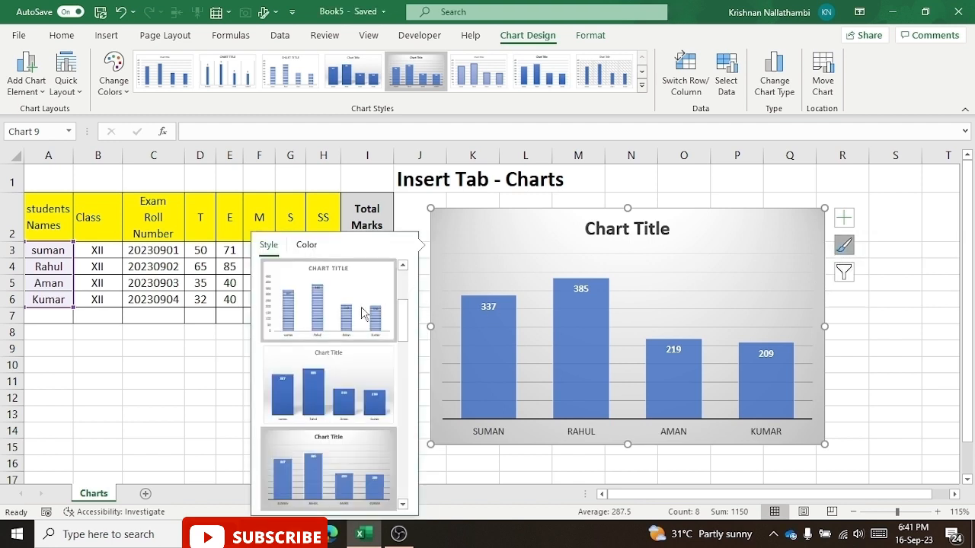
{"action": "scroll", "coordinate": [304, 350], "scroll_direction": "down", "scroll_amount": 3}
{"action": "scroll", "coordinate": [305, 350], "scroll_direction": "up", "scroll_amount": 5}
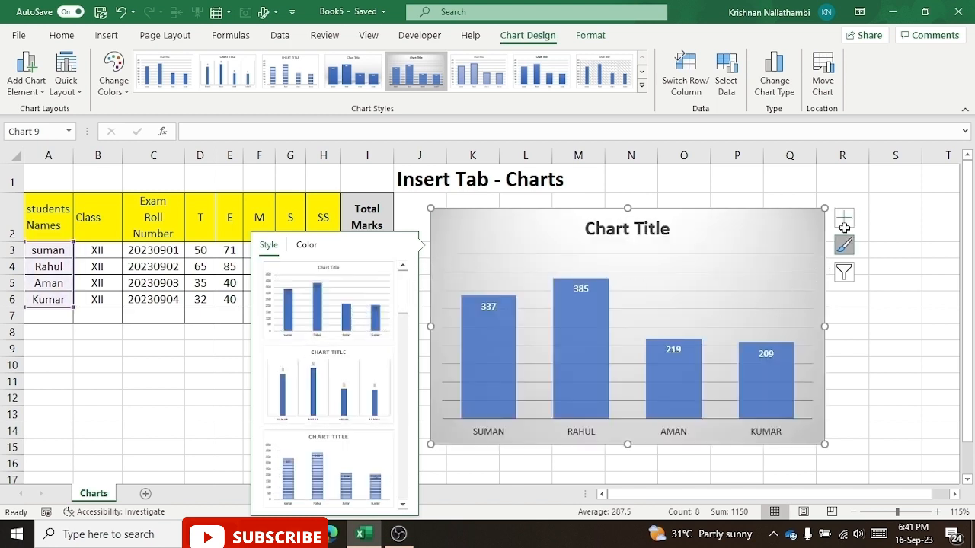
{"action": "left_click", "coordinate": [40, 91]}
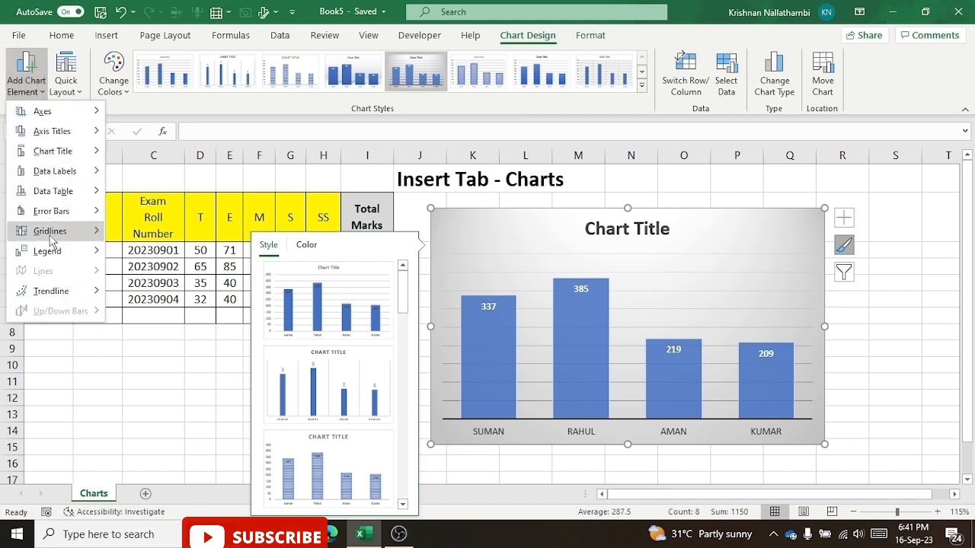
{"action": "left_click", "coordinate": [850, 220]}
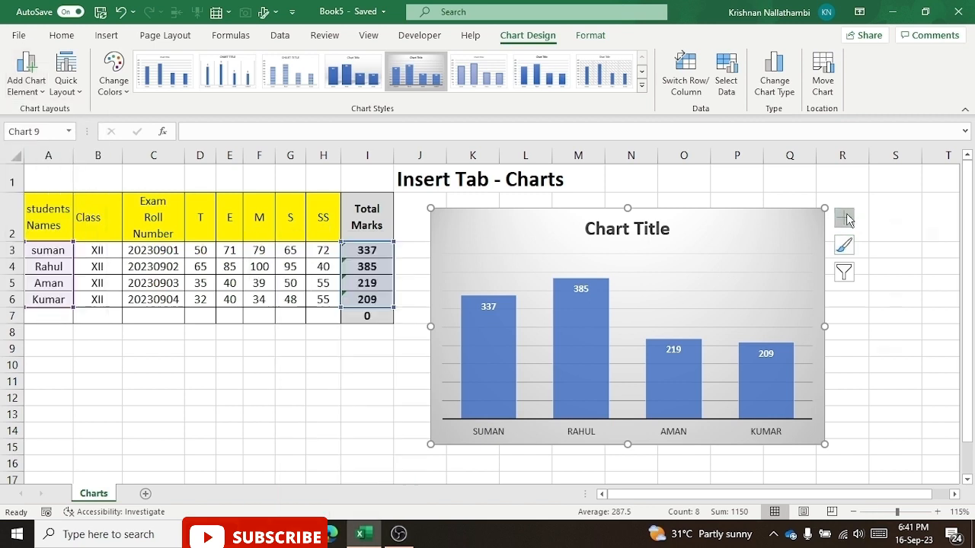
{"action": "left_click", "coordinate": [848, 220]}
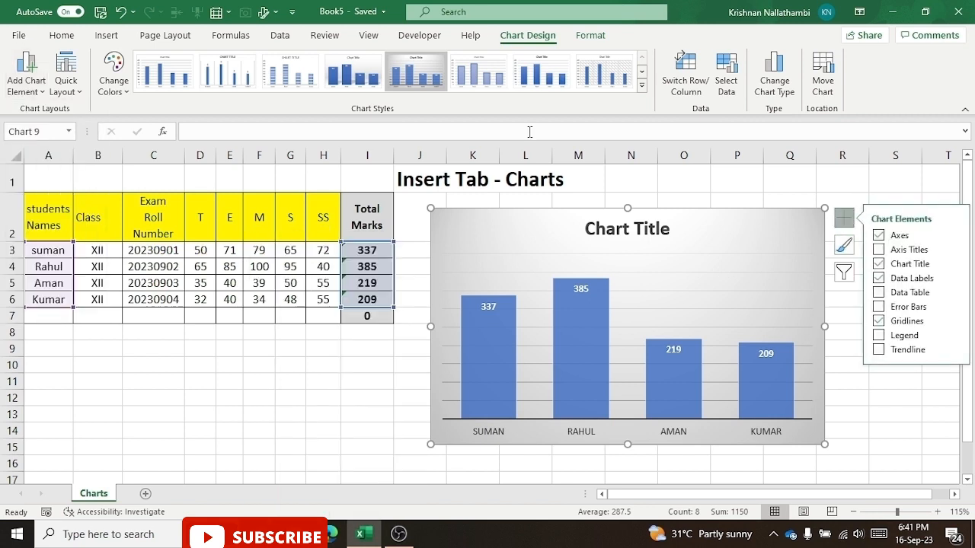
{"action": "left_click", "coordinate": [376, 380]}
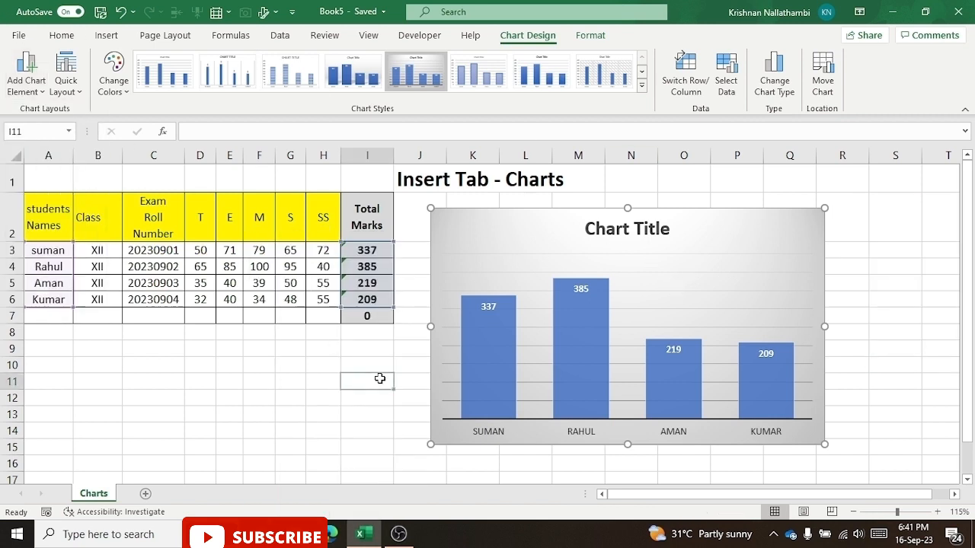
- Replace the column chart's title with "Students Data"
{"action": "left_click", "coordinate": [481, 339]}
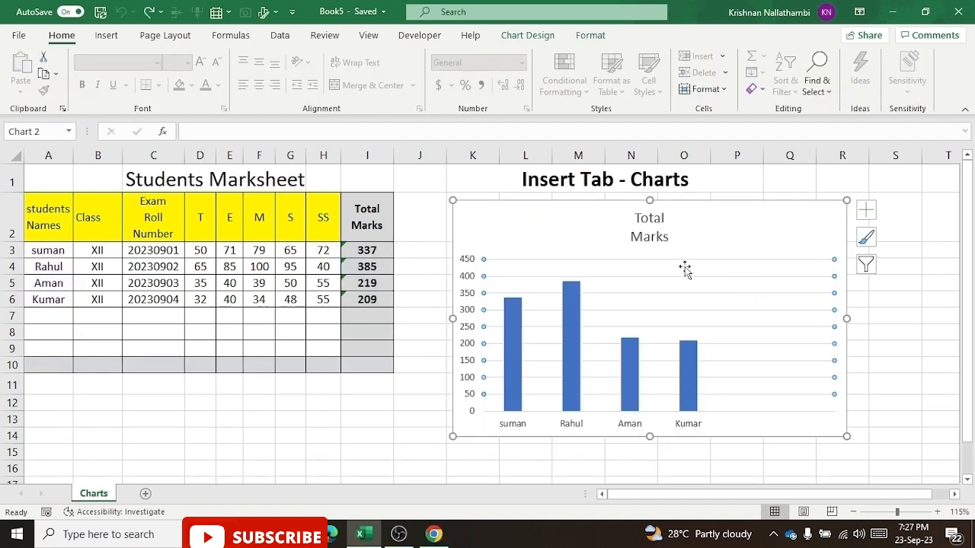
{"action": "left_click", "coordinate": [647, 236]}
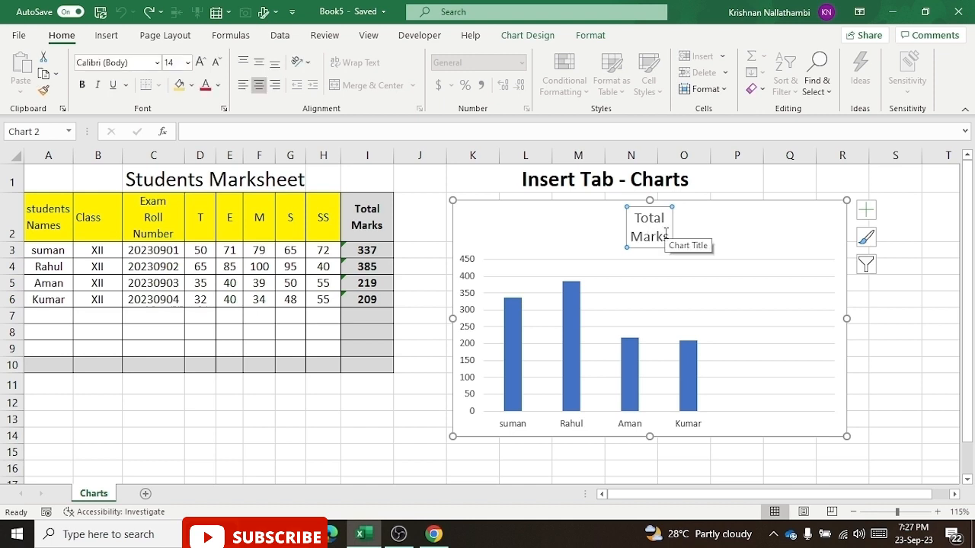
{"action": "double_click", "coordinate": [666, 236]}
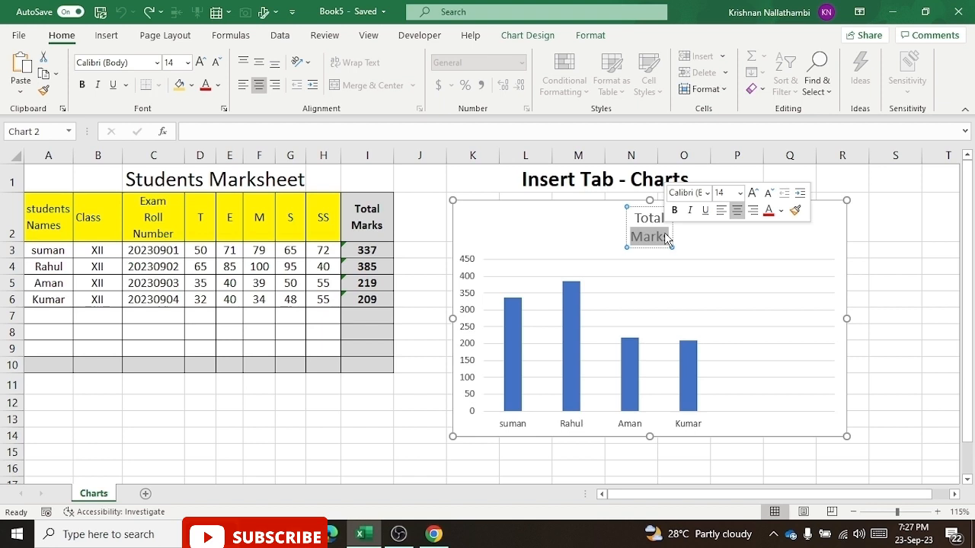
{"action": "key", "text": "BackSpace"}
{"action": "key", "text": "BackSpace"}
{"action": "key", "text": "BackSpace"}
{"action": "key", "text": "BackSpace"}
{"action": "key", "text": "BackSpace"}
{"action": "key", "text": "BackSpace"}
{"action": "key", "text": "BackSpace"}
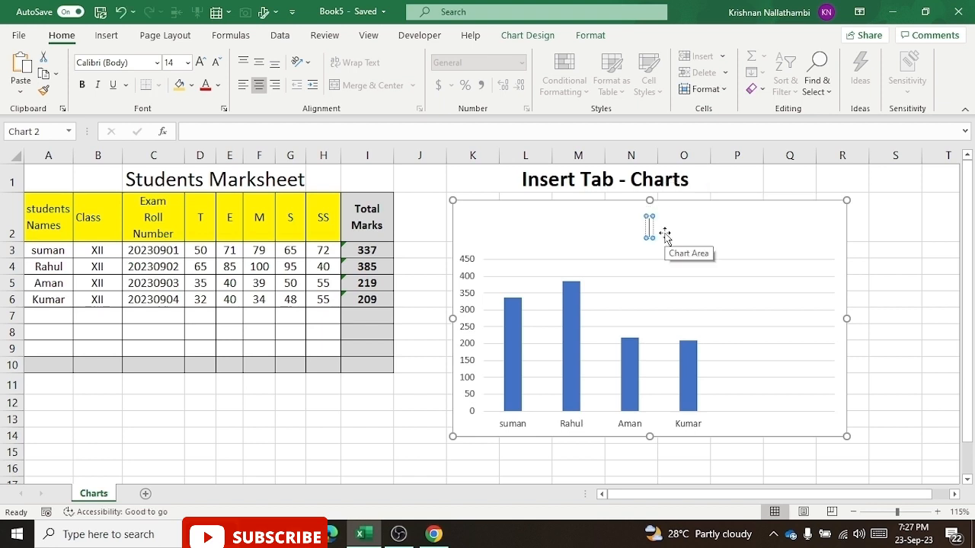
{"action": "type", "text": "Stud"}
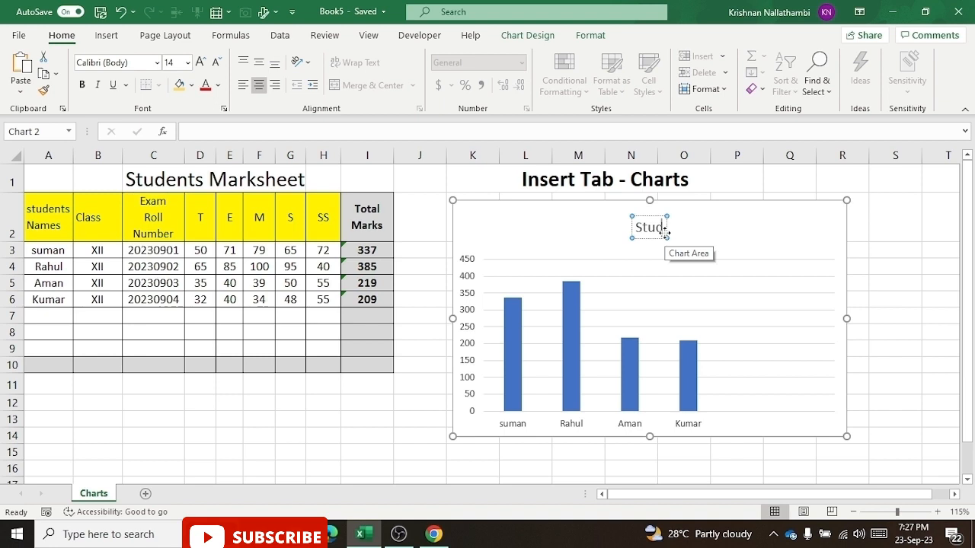
{"action": "type", "text": "ents Data"}
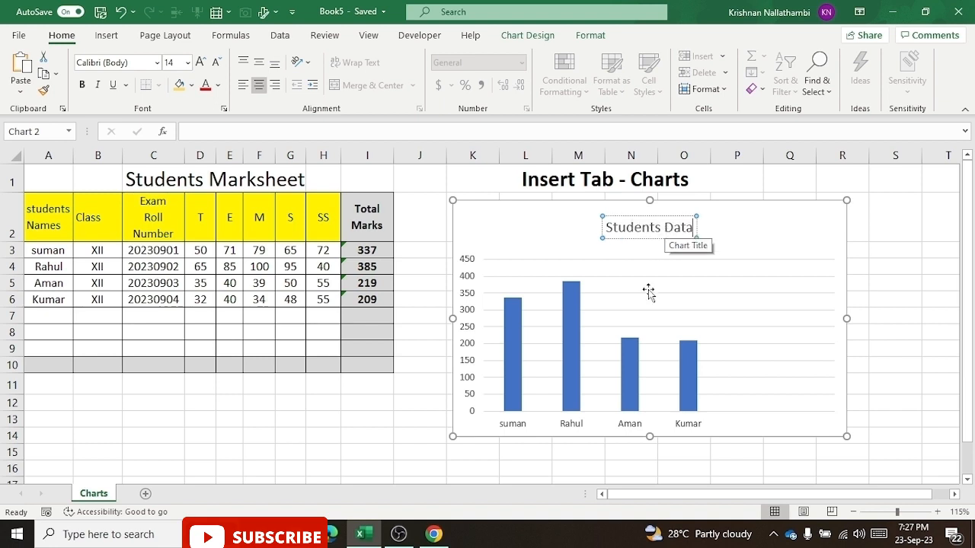
{"action": "left_click", "coordinate": [556, 214]}
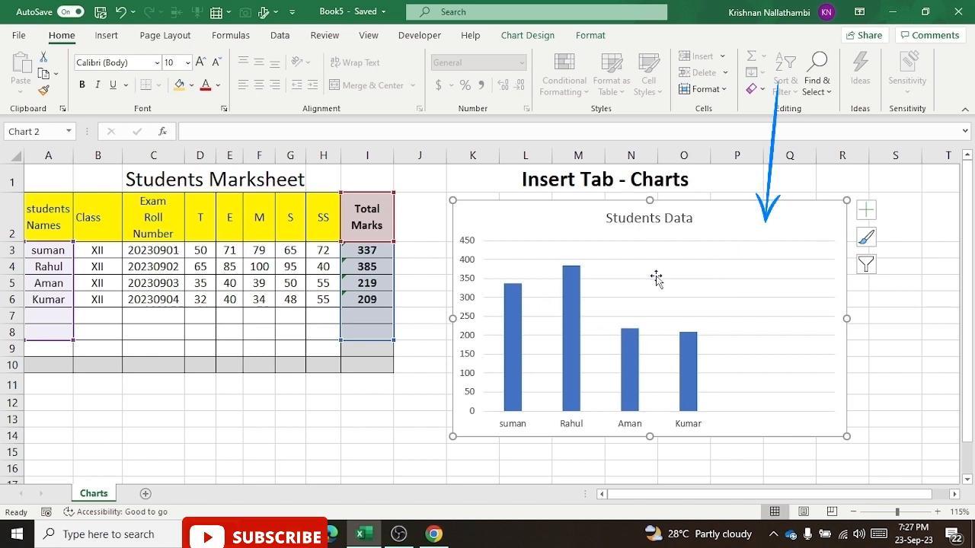
- Select the plot area, the whole Total Marks series, and finally only the second student's column in the chart
{"action": "left_click", "coordinate": [677, 304]}
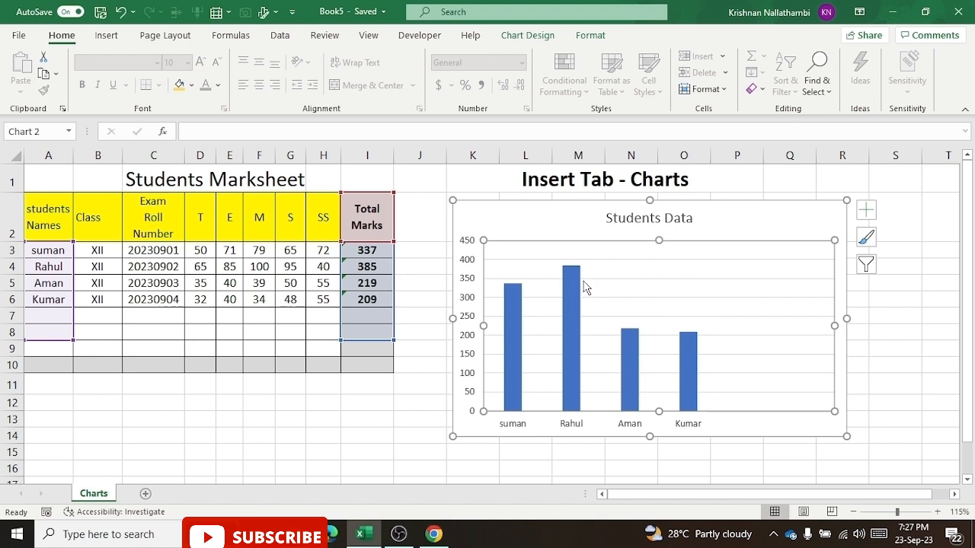
{"action": "mouse_move", "coordinate": [576, 288]}
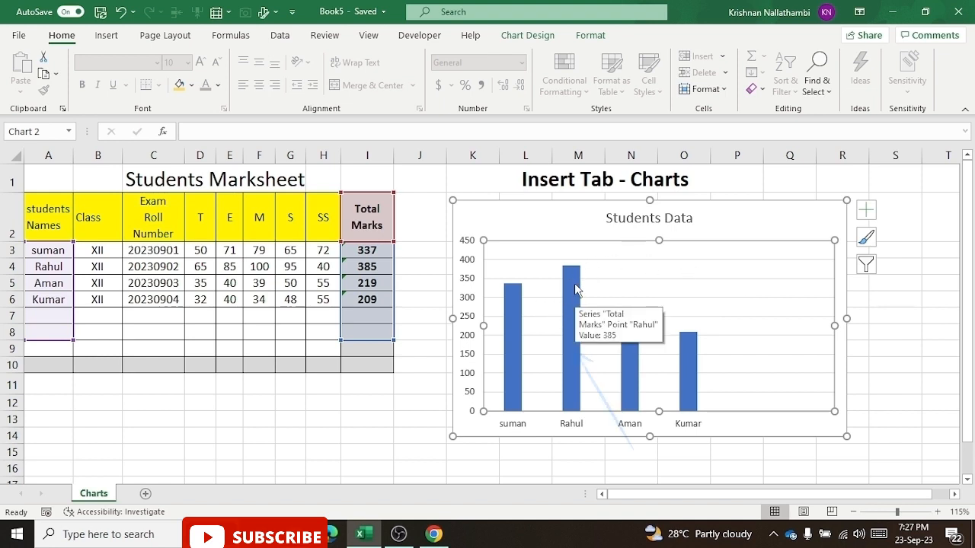
{"action": "left_click", "coordinate": [573, 328]}
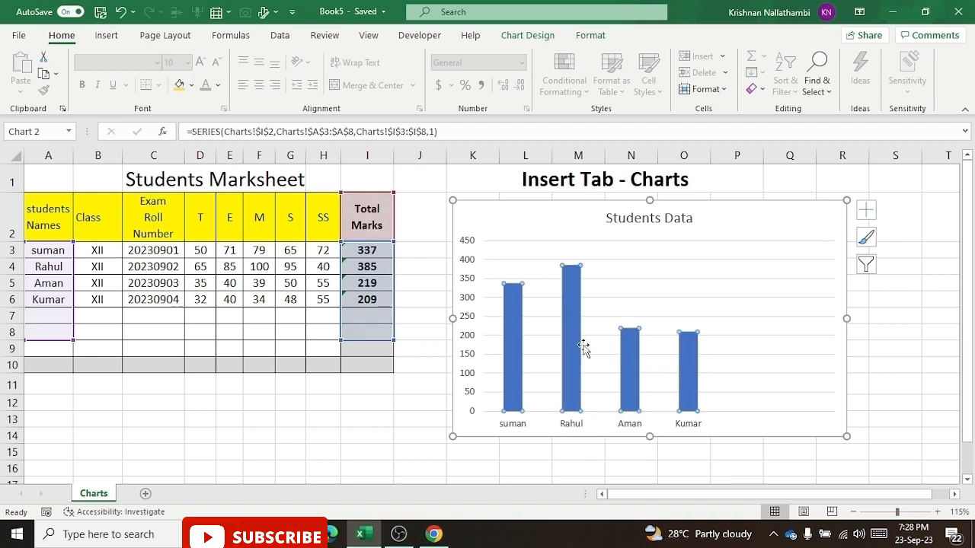
{"action": "mouse_move", "coordinate": [572, 312]}
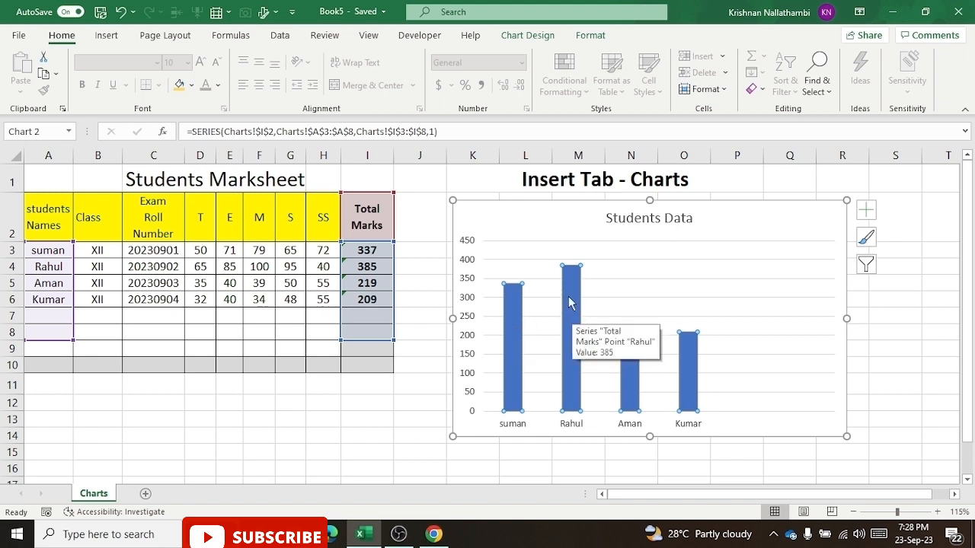
{"action": "left_click", "coordinate": [569, 303]}
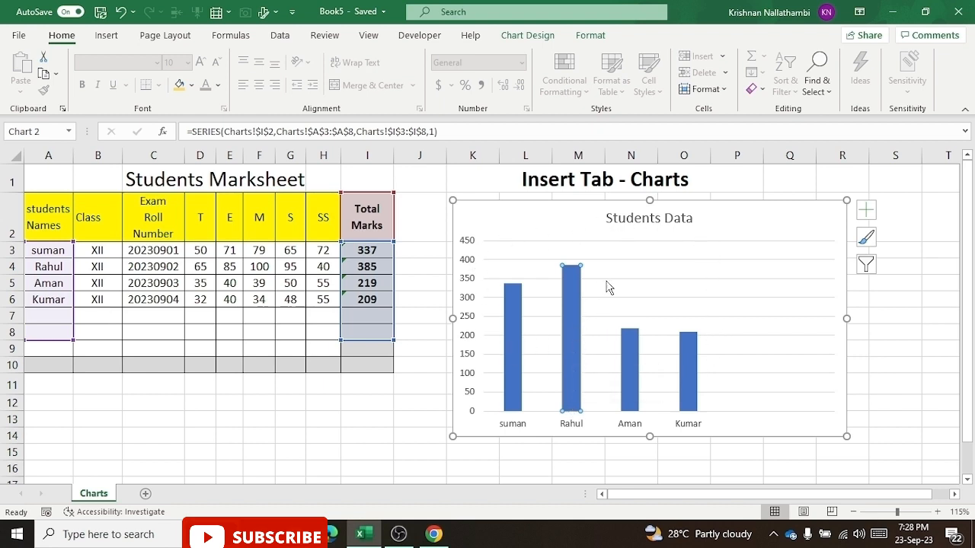
- Use the chart element selector to select the Plot Area and then the Chart Title
{"action": "left_click", "coordinate": [592, 38]}
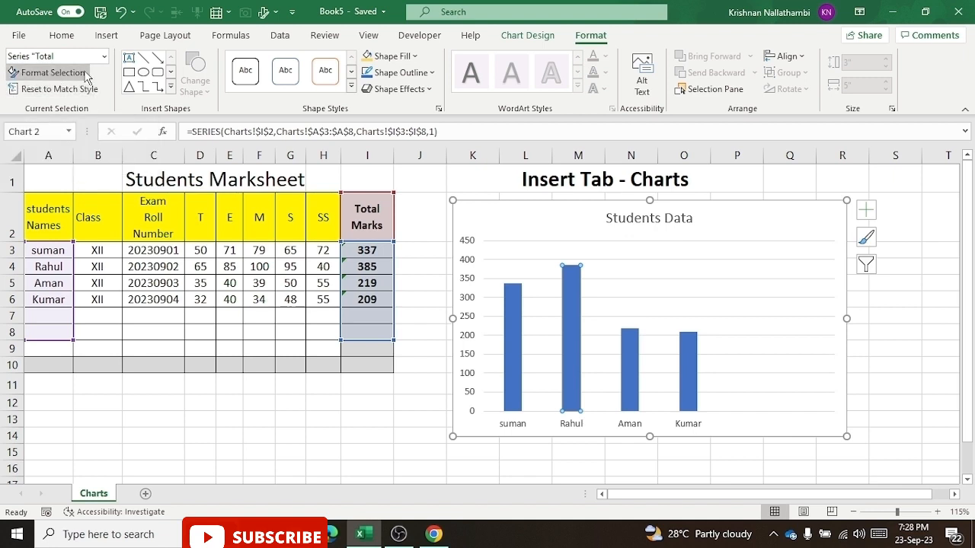
{"action": "left_click", "coordinate": [104, 56]}
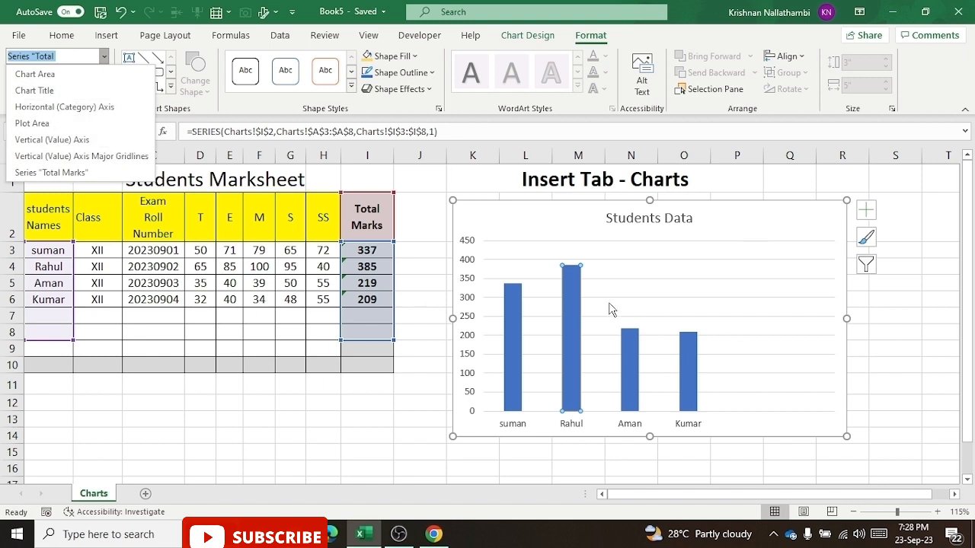
{"action": "left_click", "coordinate": [32, 123]}
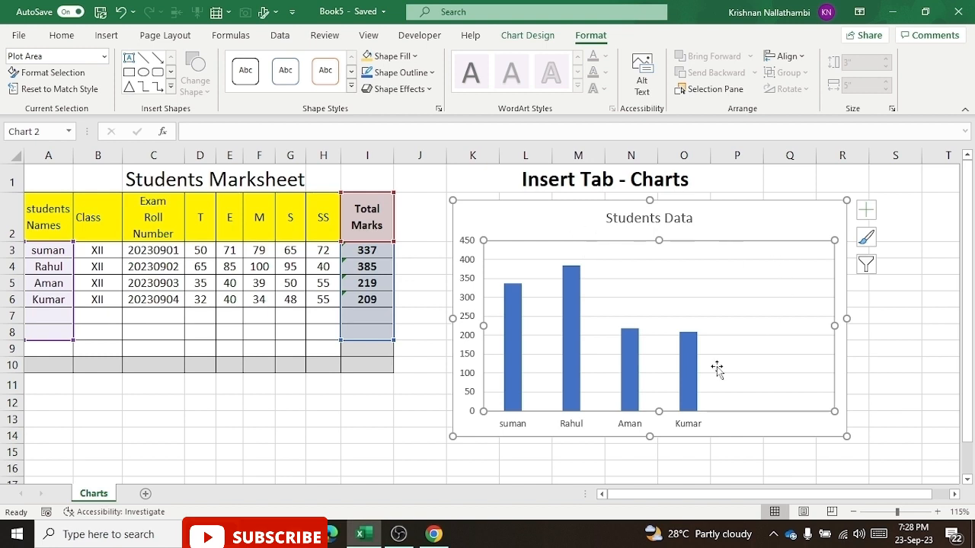
{"action": "left_click", "coordinate": [104, 55]}
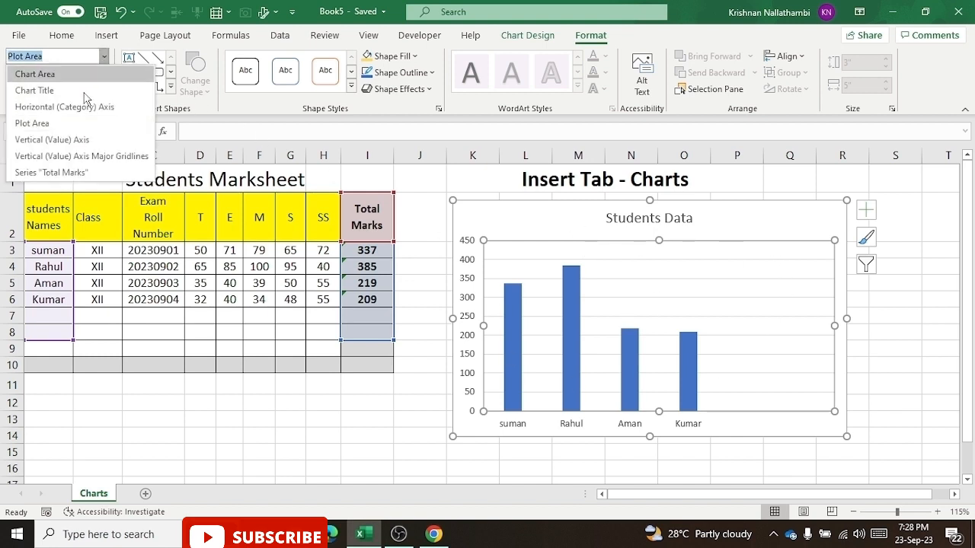
{"action": "left_click", "coordinate": [35, 90]}
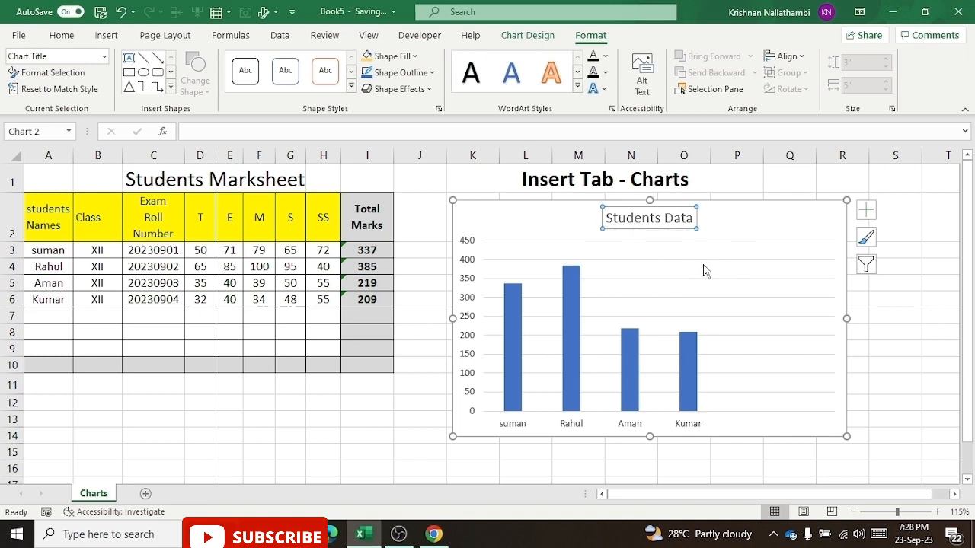
- Extend the chart's data range from Total Marks to include the subject columns T, E, M, S and SS
{"action": "left_click", "coordinate": [635, 294]}
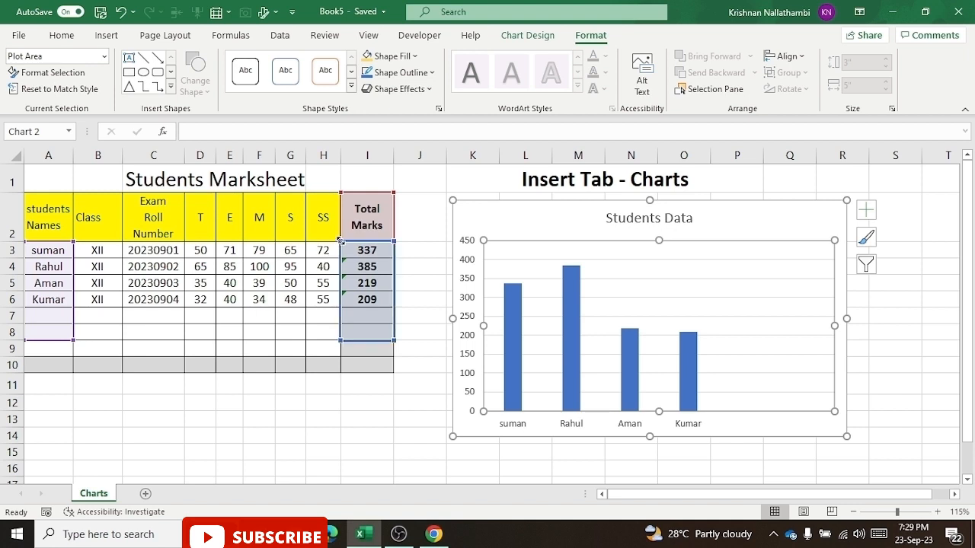
{"action": "left_click_drag", "start_coordinate": [339, 241], "coordinate": [249, 233]}
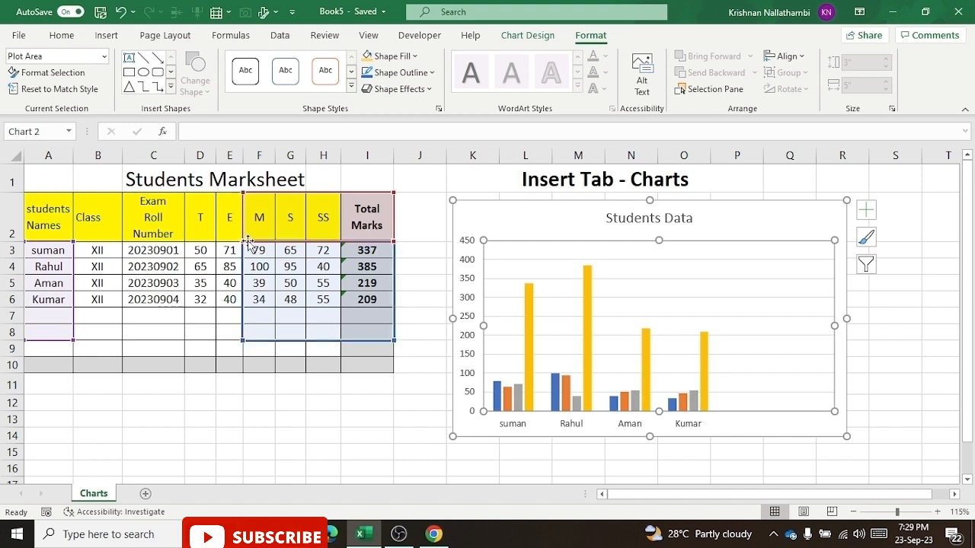
{"action": "left_click_drag", "start_coordinate": [242, 241], "coordinate": [189, 236]}
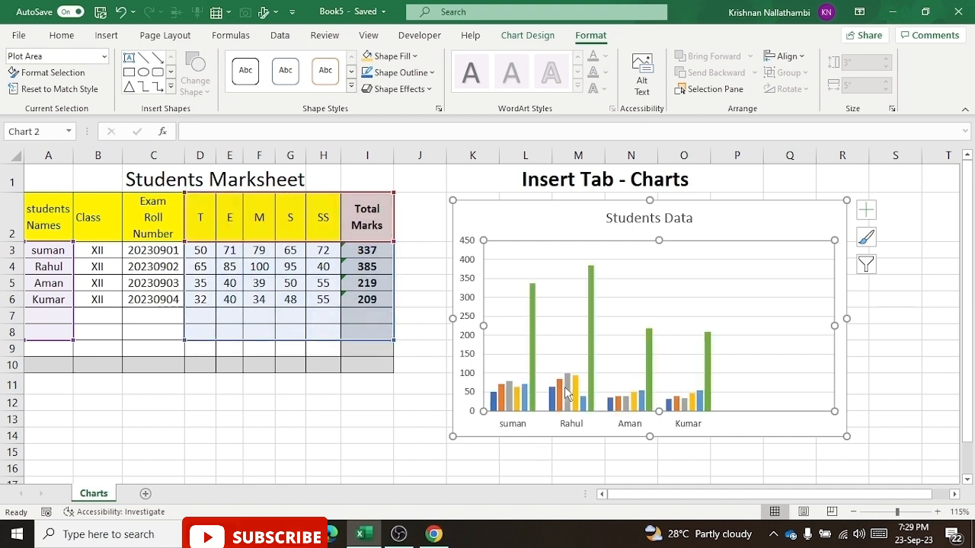
- Inspect which table columns feed the Total Marks, SS and S series of the chart
{"action": "left_click", "coordinate": [533, 355]}
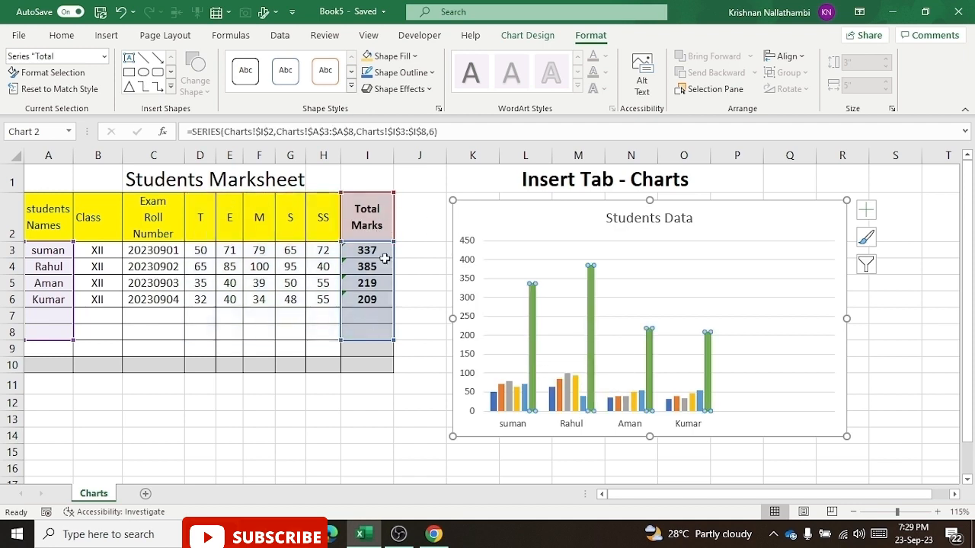
{"action": "left_click", "coordinate": [521, 408]}
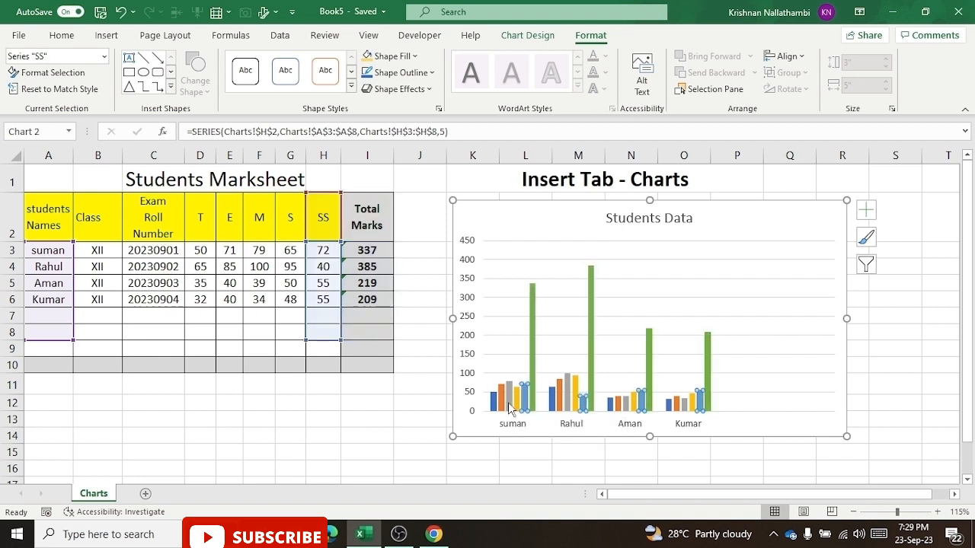
{"action": "left_click", "coordinate": [516, 403]}
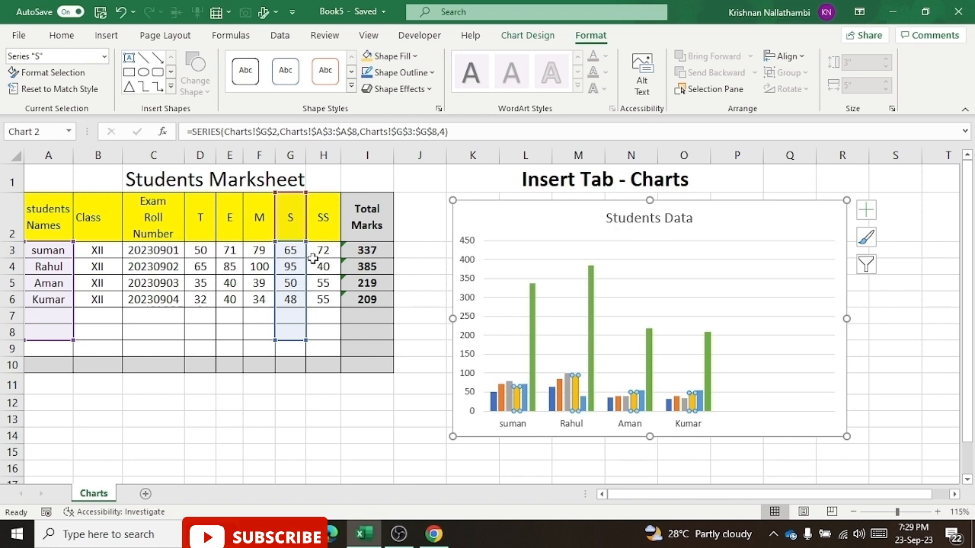
- Shrink the chart's data range to the subject columns T to SS, excluding the Total Marks column
{"action": "key", "text": "Escape"}
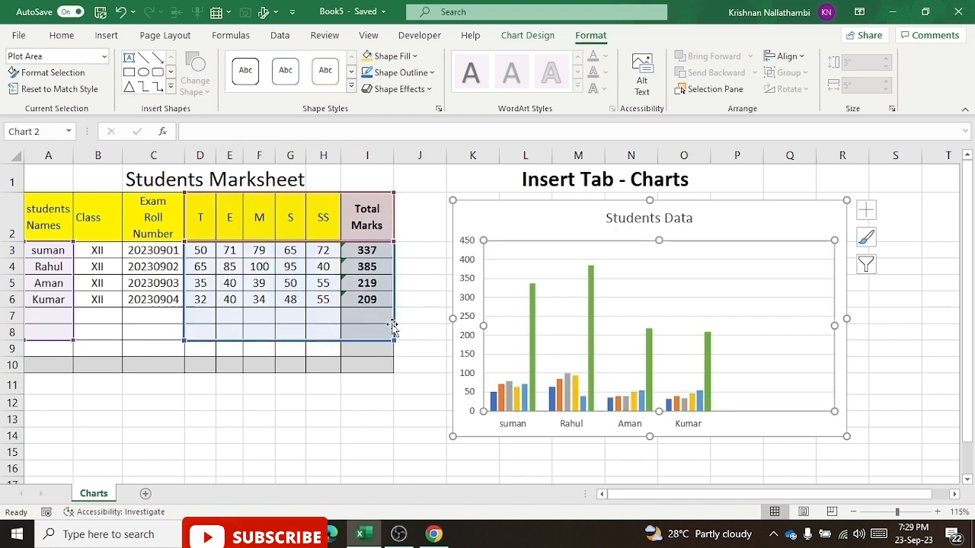
{"action": "left_click_drag", "start_coordinate": [382, 336], "coordinate": [347, 336]}
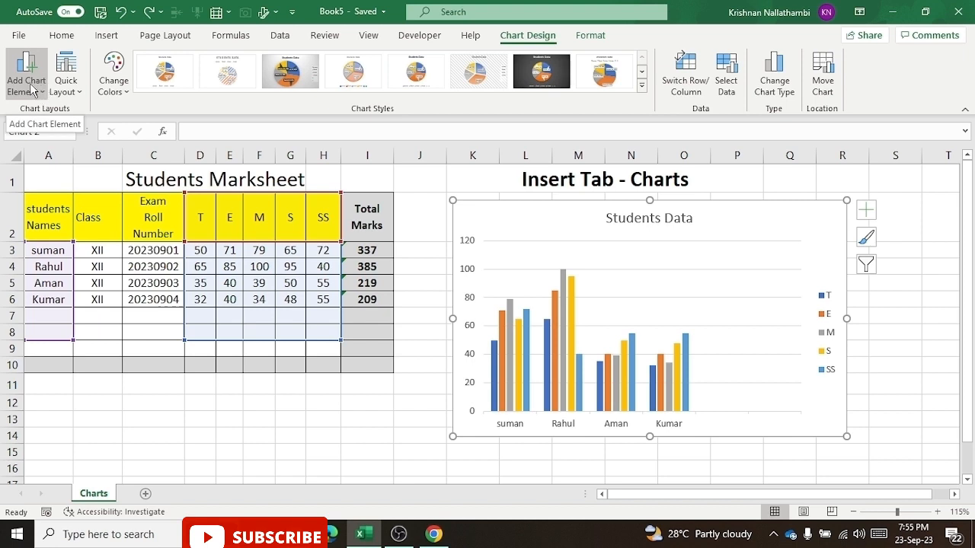
- Add axis titles, data labels and a data table to the Students Data chart
{"action": "left_click", "coordinate": [869, 210]}
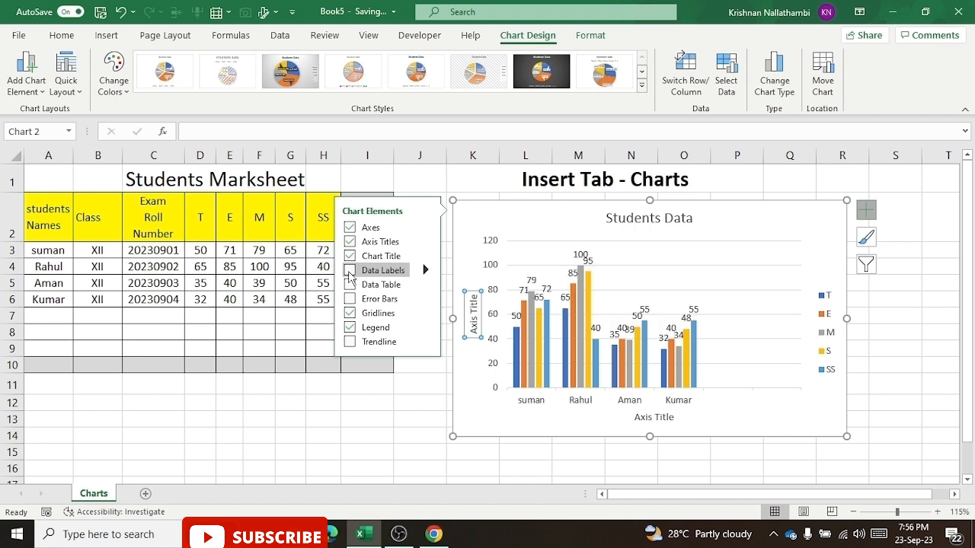
{"action": "left_click", "coordinate": [350, 271]}
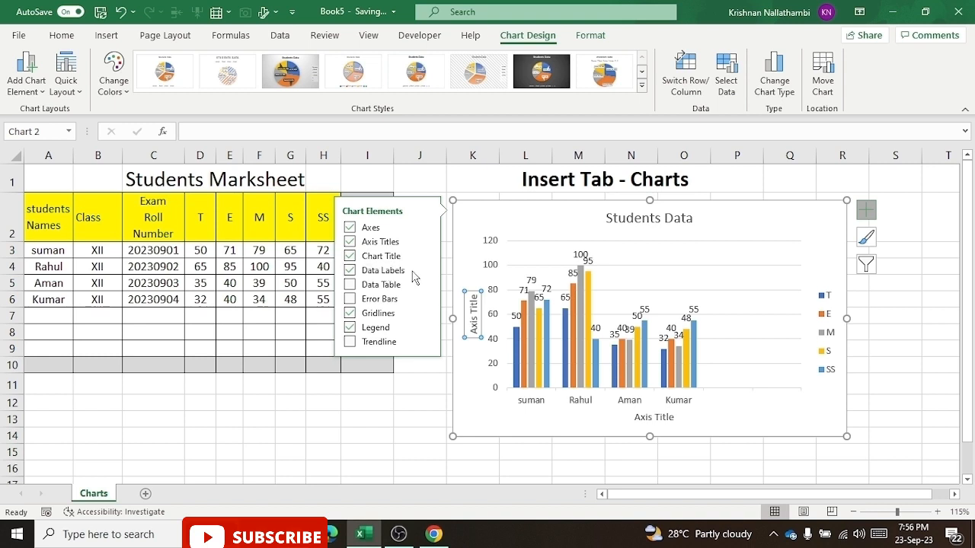
{"action": "left_click", "coordinate": [425, 273]}
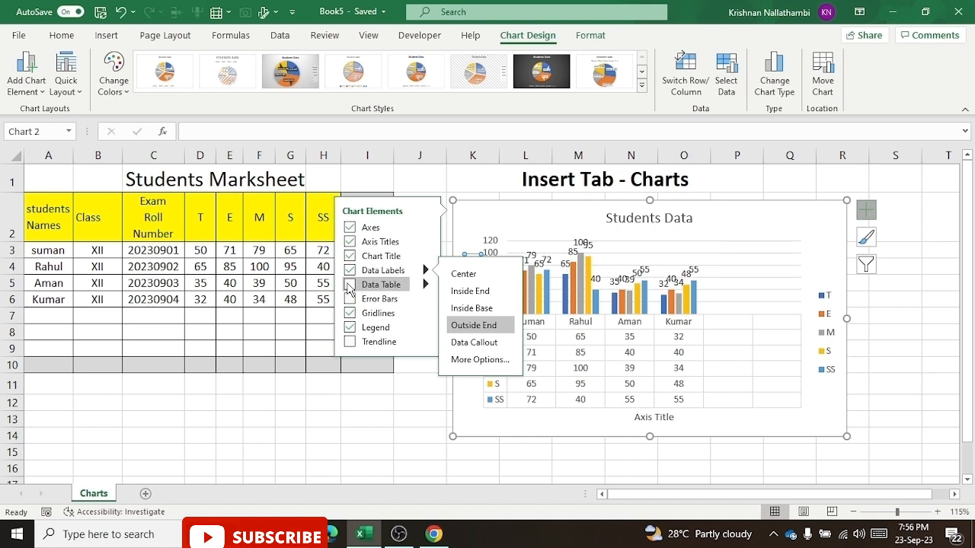
{"action": "left_click", "coordinate": [349, 285]}
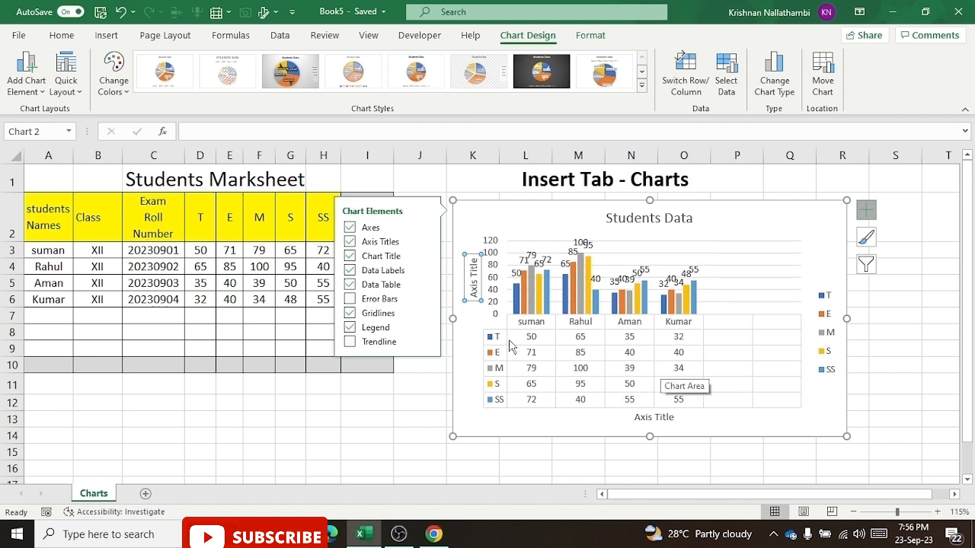
- Try data callouts as the chart's data labels and preview the Pie type for the Students Data chart
{"action": "left_click", "coordinate": [425, 271]}
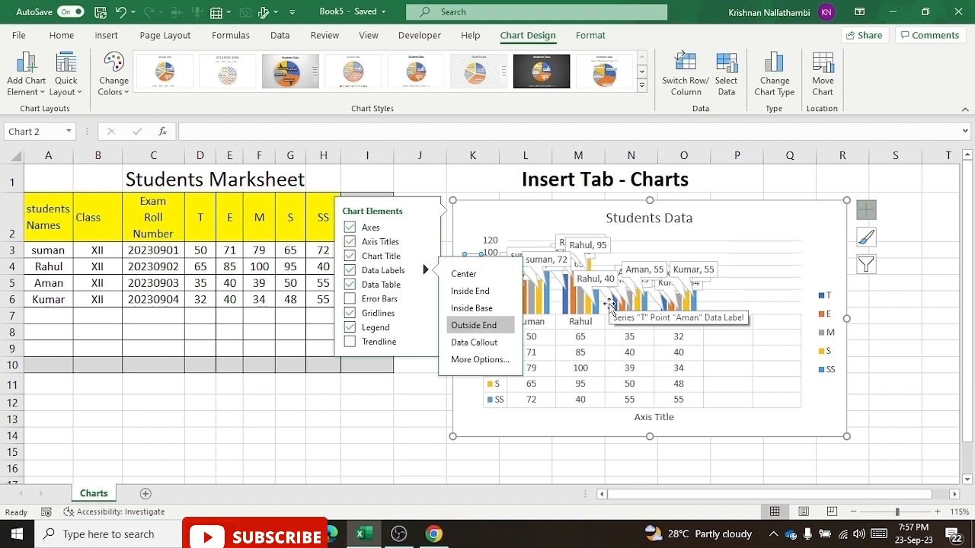
{"action": "right_click", "coordinate": [647, 275]}
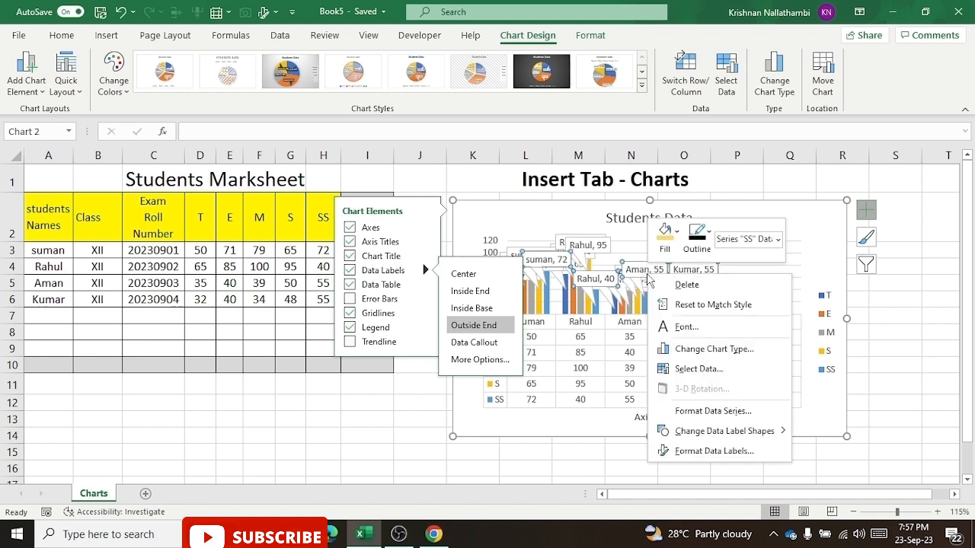
{"action": "left_click", "coordinate": [730, 352]}
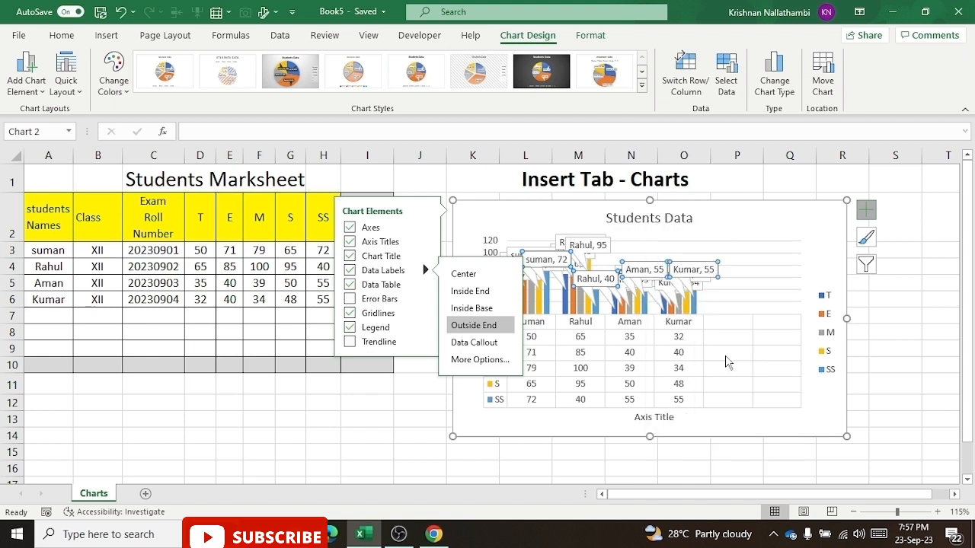
{"action": "left_click", "coordinate": [299, 175]}
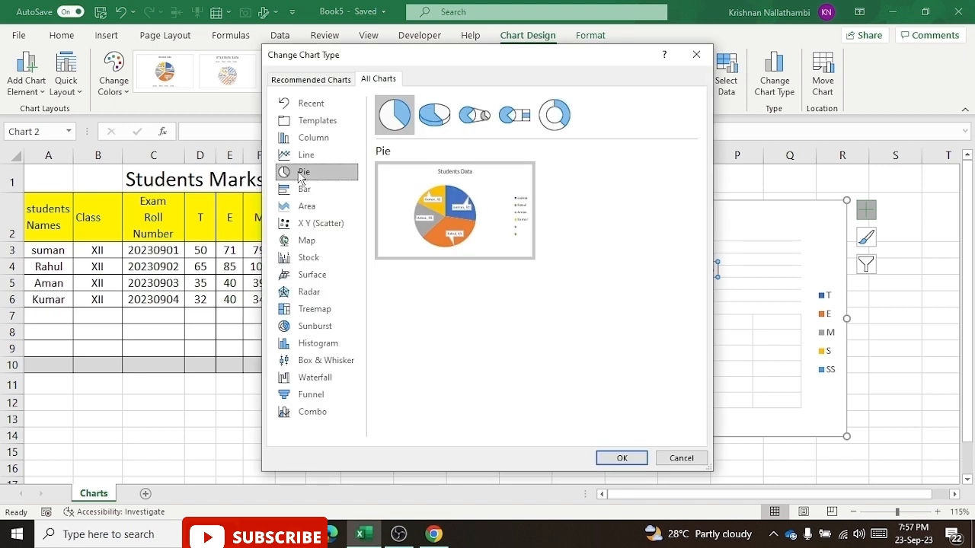
{"action": "mouse_move", "coordinate": [473, 220]}
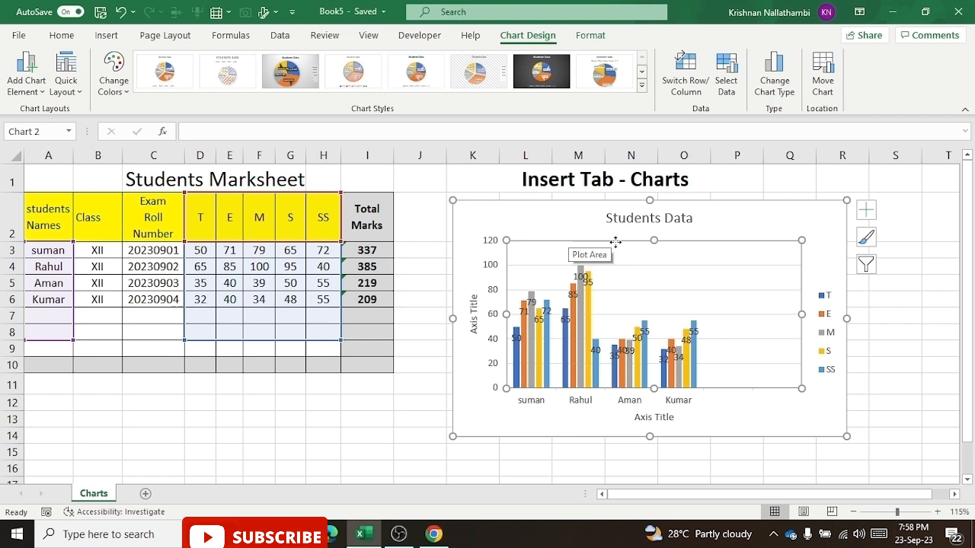
- Give the chart's plot area a grey outline with a weight of 3 pt
{"action": "right_click", "coordinate": [622, 242]}
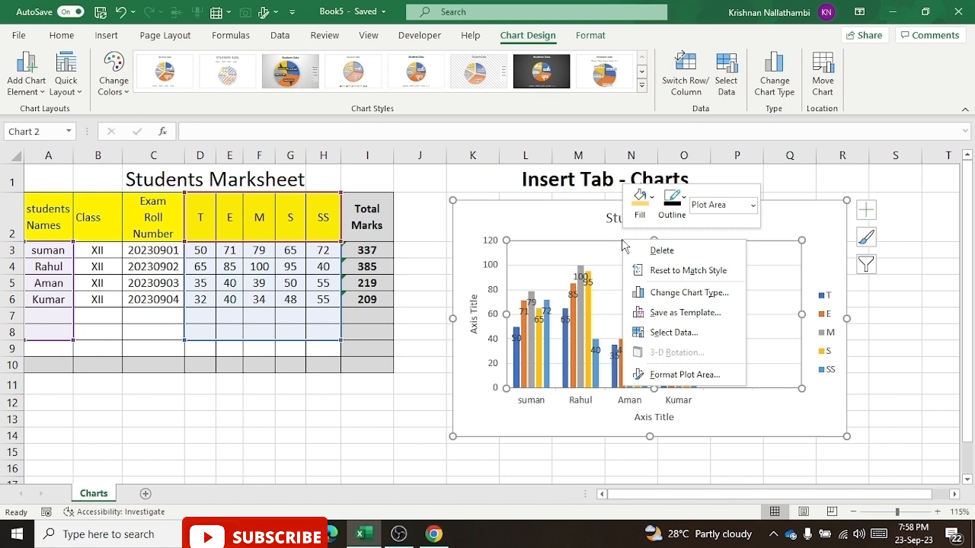
{"action": "left_click", "coordinate": [685, 199]}
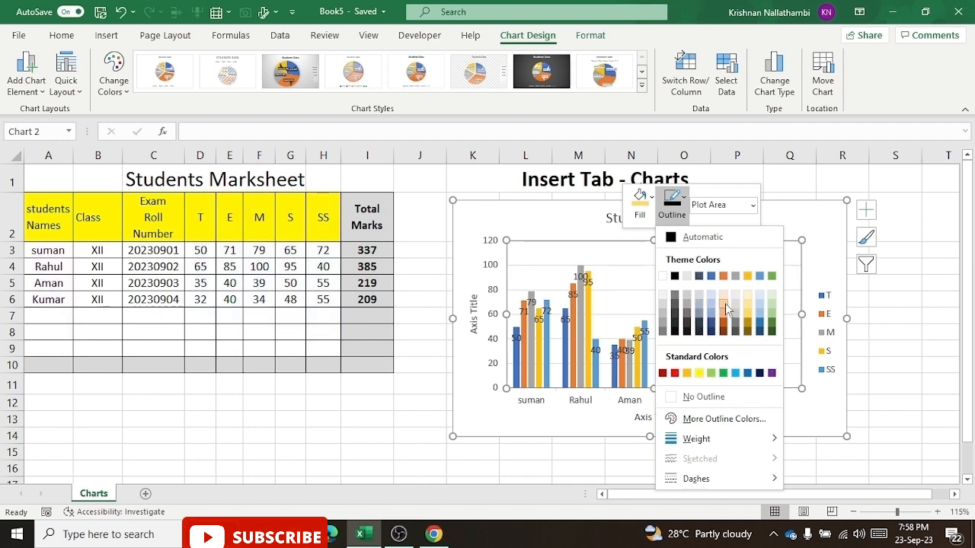
{"action": "mouse_move", "coordinate": [717, 442]}
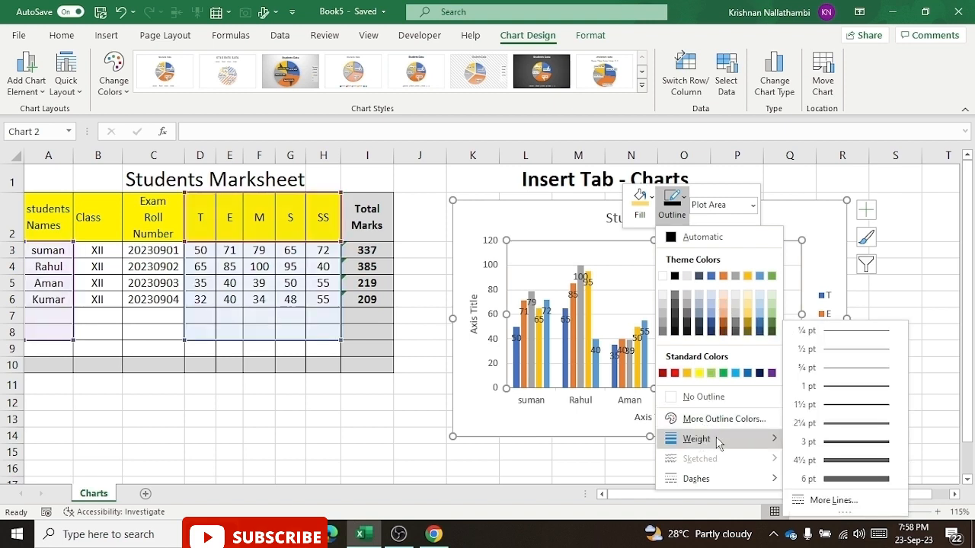
{"action": "left_click", "coordinate": [850, 443]}
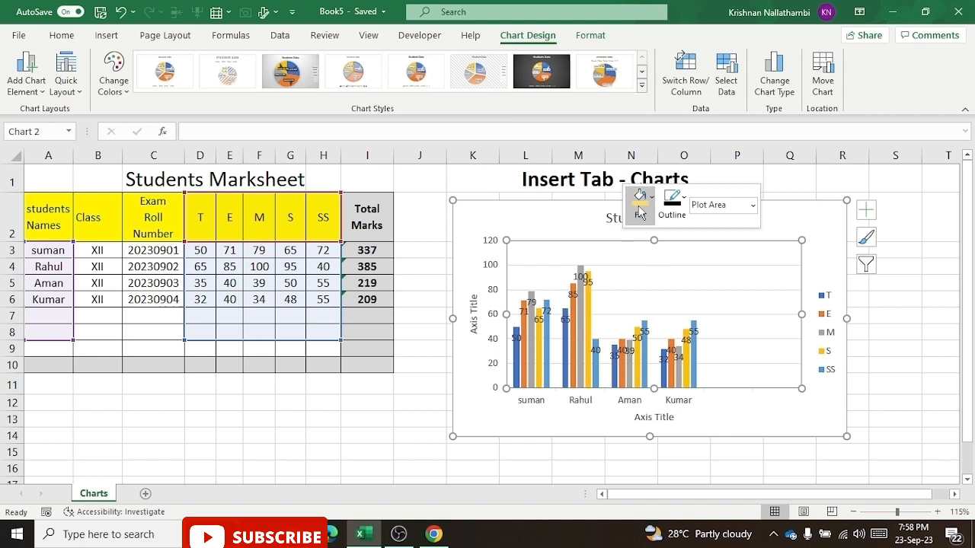
{"action": "left_click", "coordinate": [683, 210]}
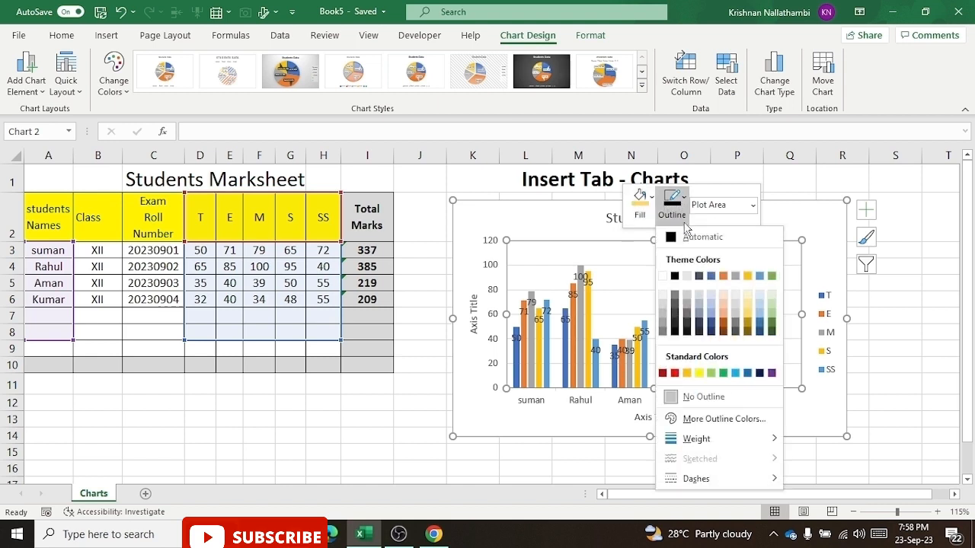
{"action": "left_click", "coordinate": [736, 320]}
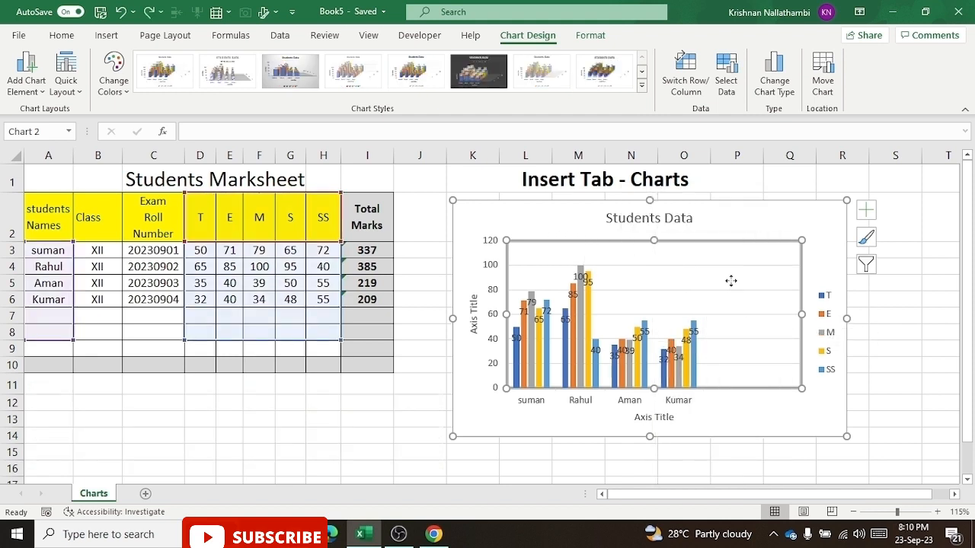
- Change the chart type to 3-D Column, using the variant with the subjects T to SS as series
{"action": "right_click", "coordinate": [730, 279]}
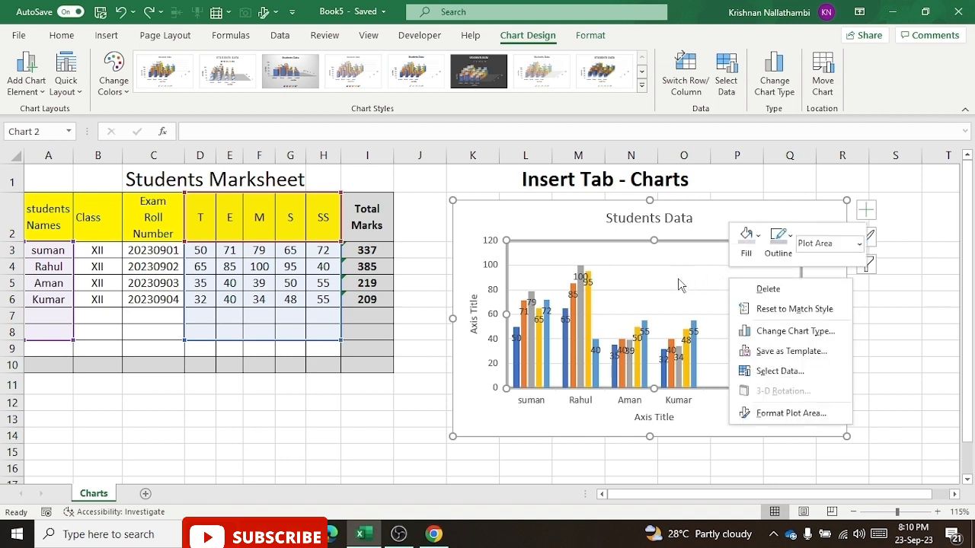
{"action": "left_click", "coordinate": [771, 333]}
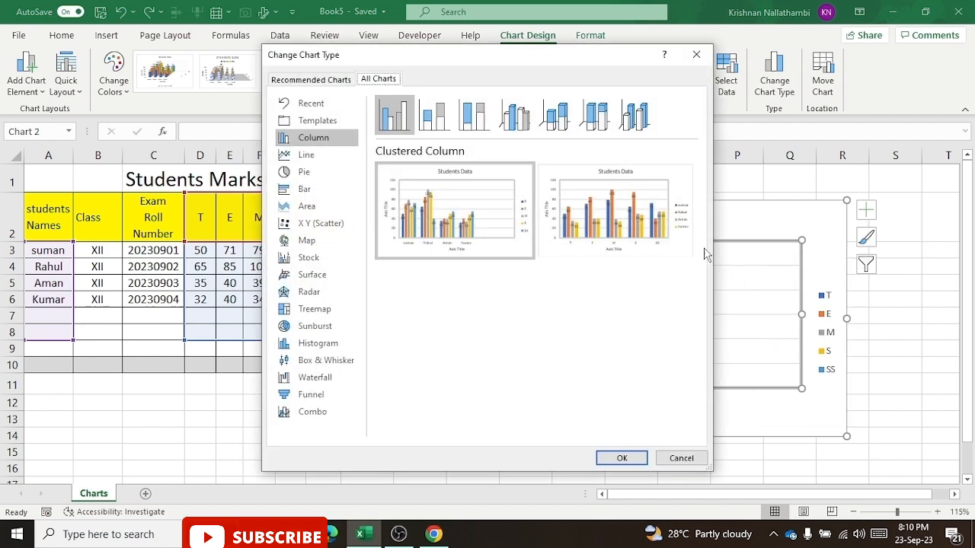
{"action": "left_click", "coordinate": [627, 117]}
{"action": "left_click", "coordinate": [455, 211]}
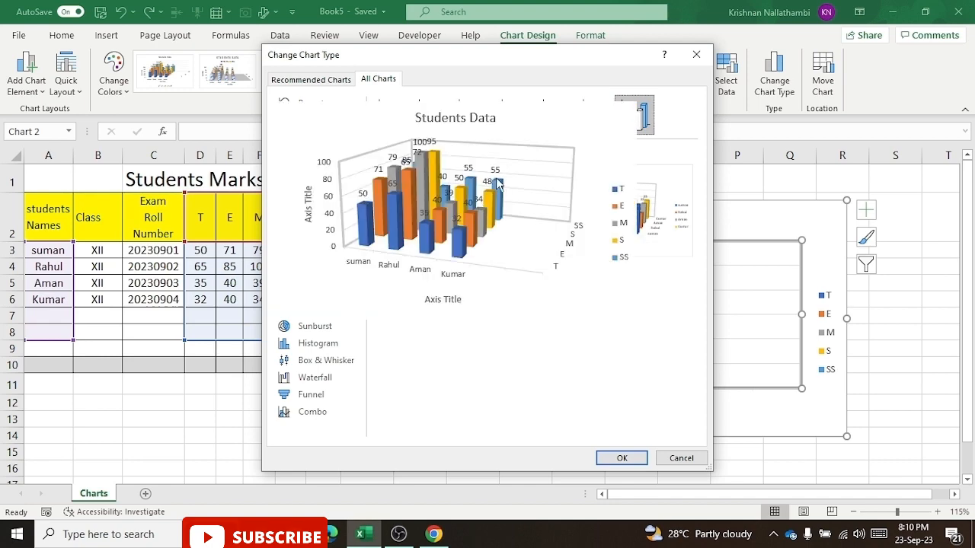
{"action": "left_click", "coordinate": [633, 455]}
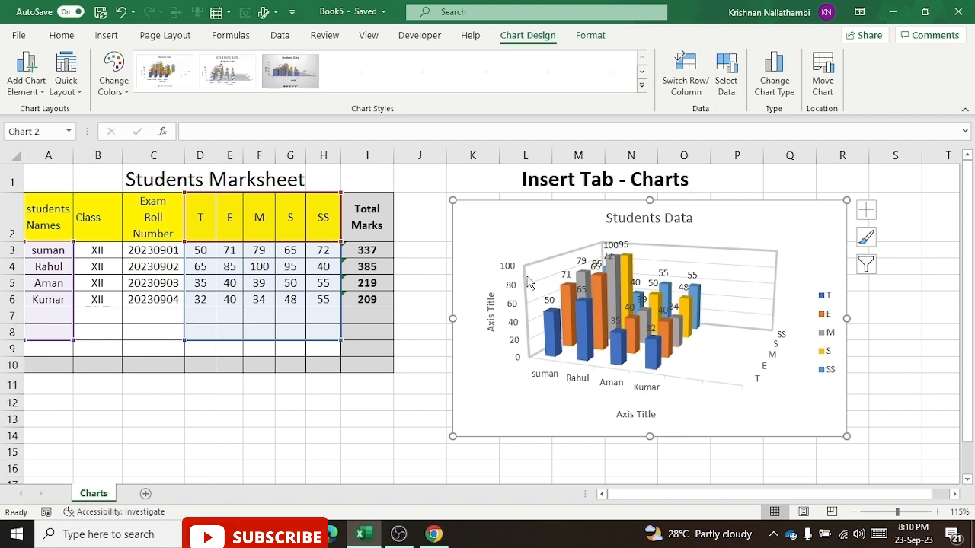
- Select the Chart Area and then the Plot Area as the chart element for formatting
{"action": "right_click", "coordinate": [707, 285]}
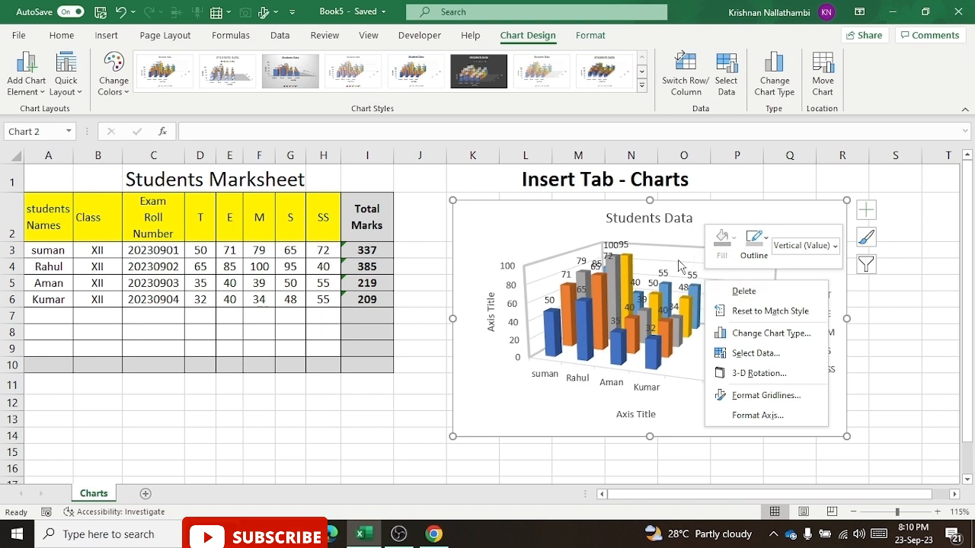
{"action": "left_click", "coordinate": [834, 250]}
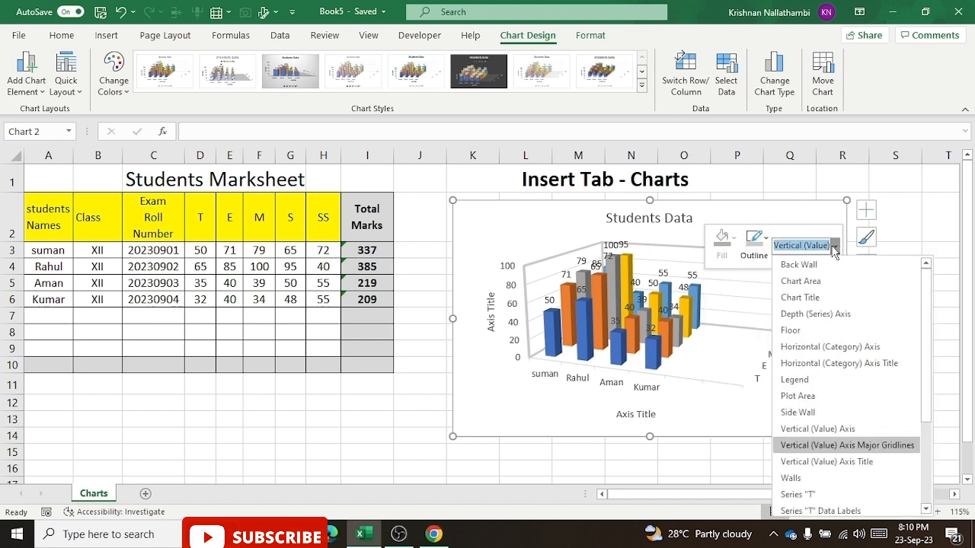
{"action": "left_click", "coordinate": [834, 247]}
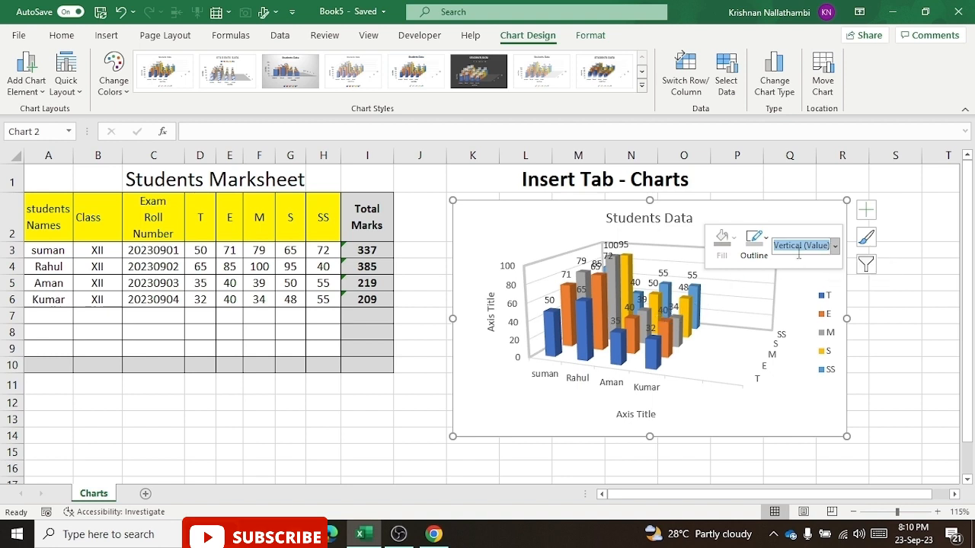
{"action": "left_click", "coordinate": [834, 248]}
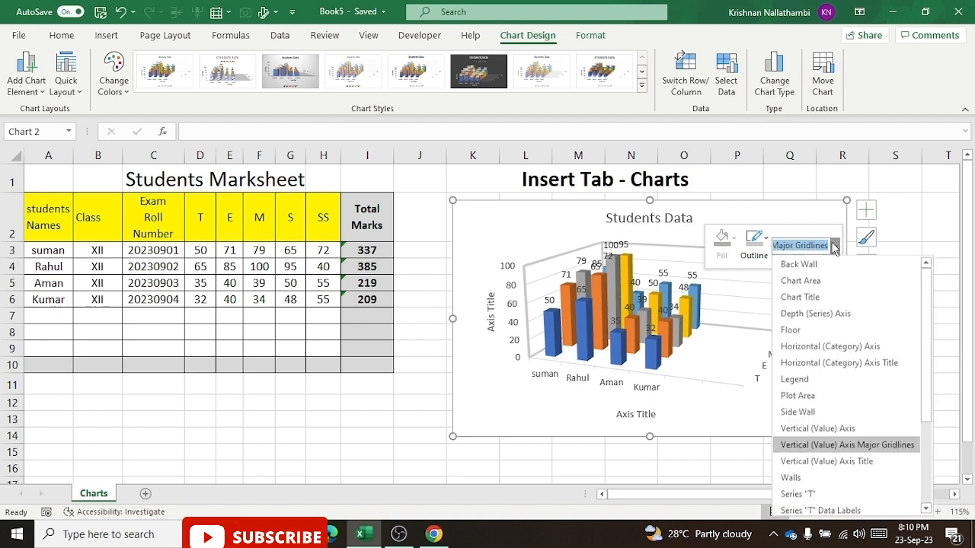
{"action": "left_click", "coordinate": [816, 281]}
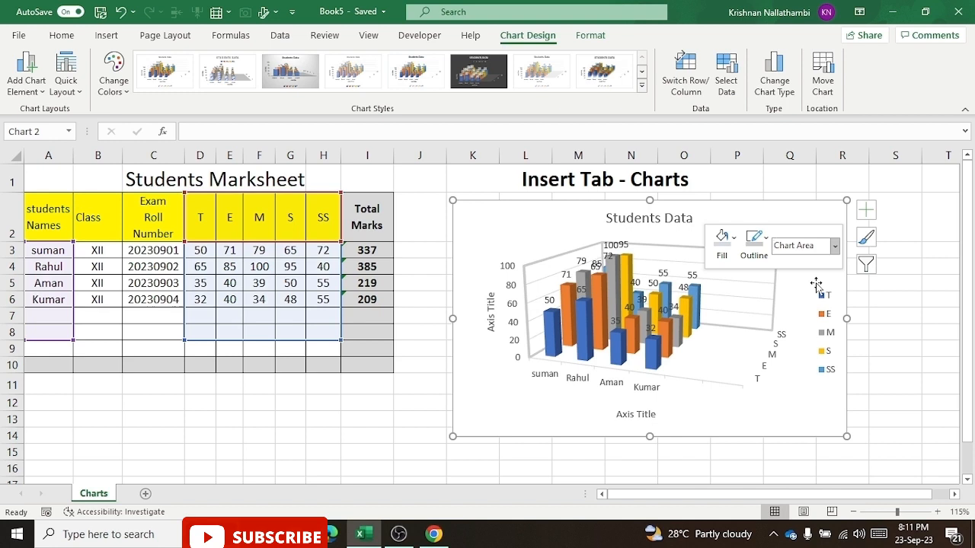
{"action": "left_click", "coordinate": [836, 247]}
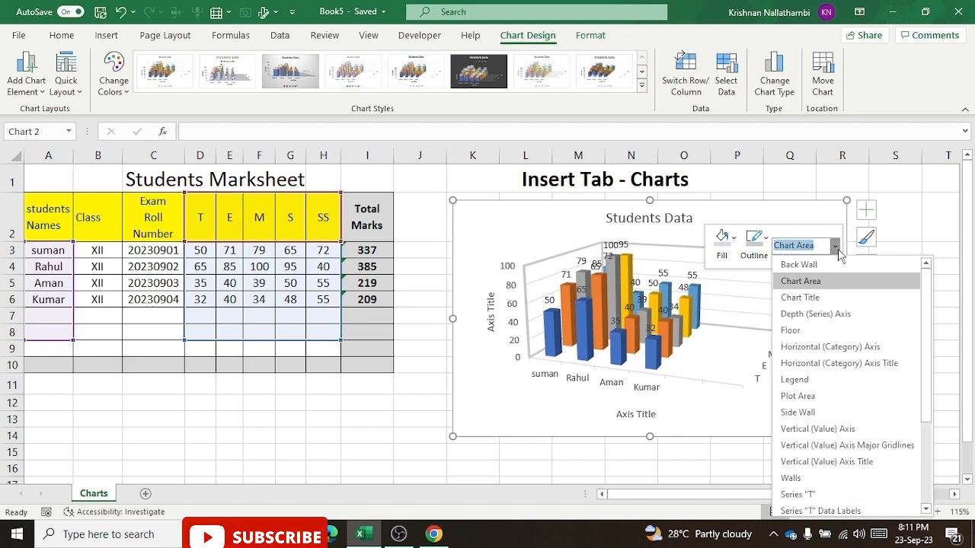
{"action": "left_click", "coordinate": [809, 397]}
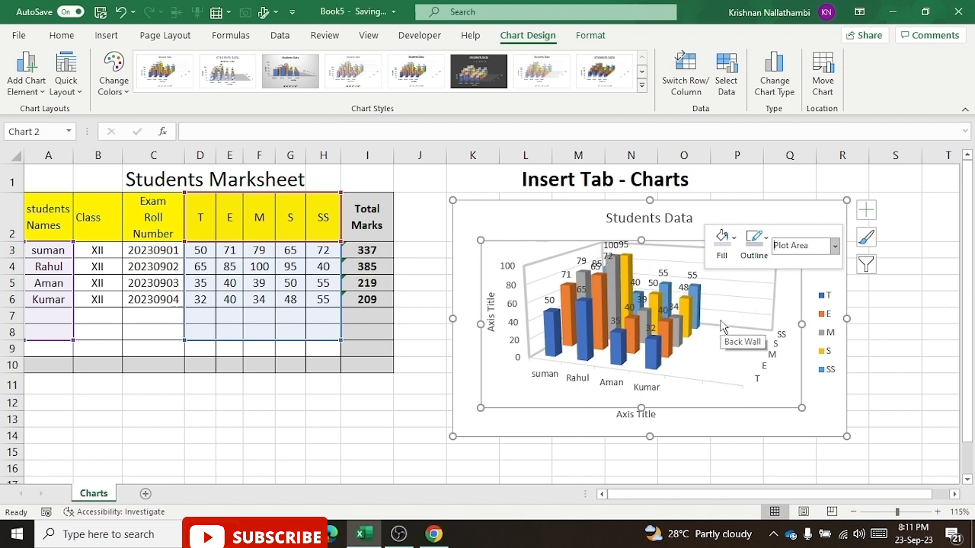
- Try several quick layouts on the 3-D chart and keep one with the legend beside the plot and no chart or axis titles
{"action": "left_click", "coordinate": [64, 85]}
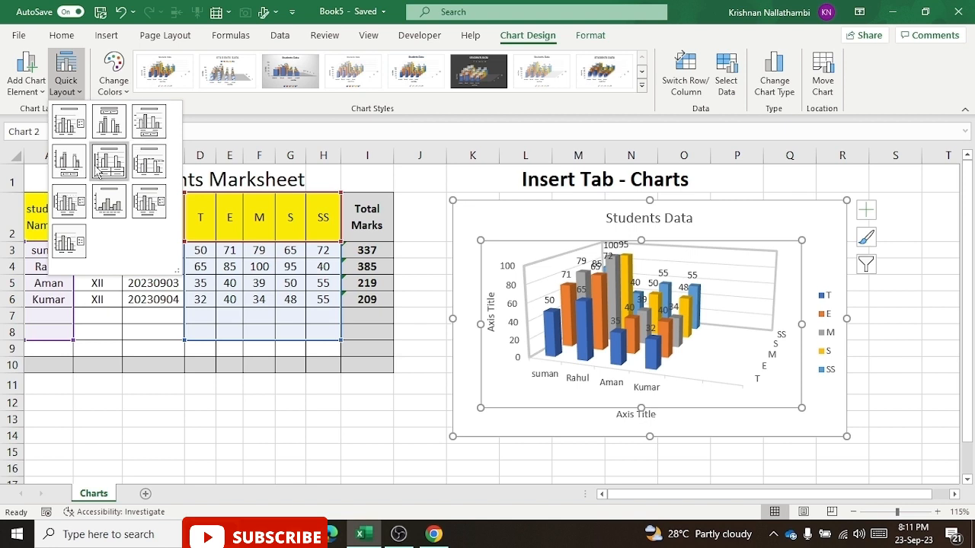
{"action": "left_click", "coordinate": [129, 204]}
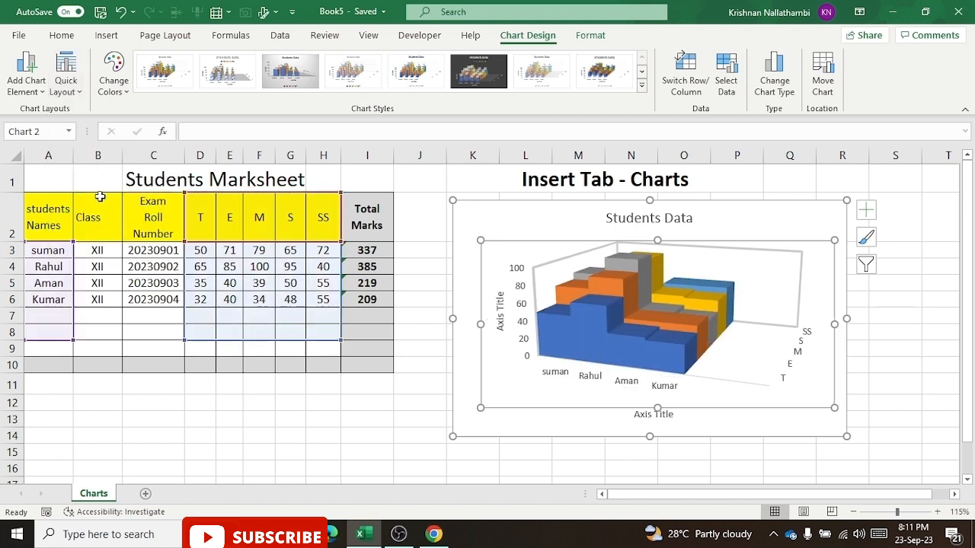
{"action": "left_click", "coordinate": [80, 91]}
{"action": "left_click", "coordinate": [64, 128]}
{"action": "left_click", "coordinate": [67, 82]}
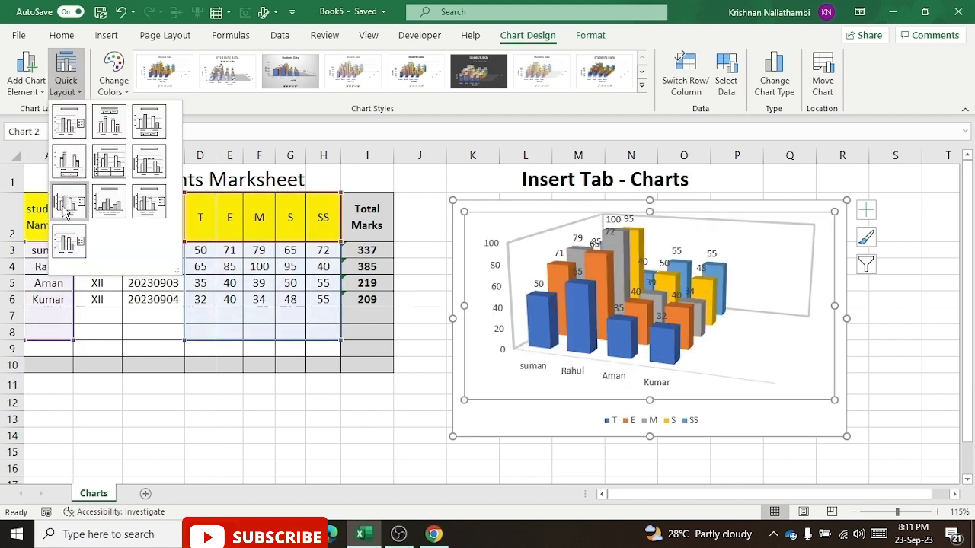
{"action": "left_click", "coordinate": [72, 199]}
{"action": "left_click", "coordinate": [67, 84]}
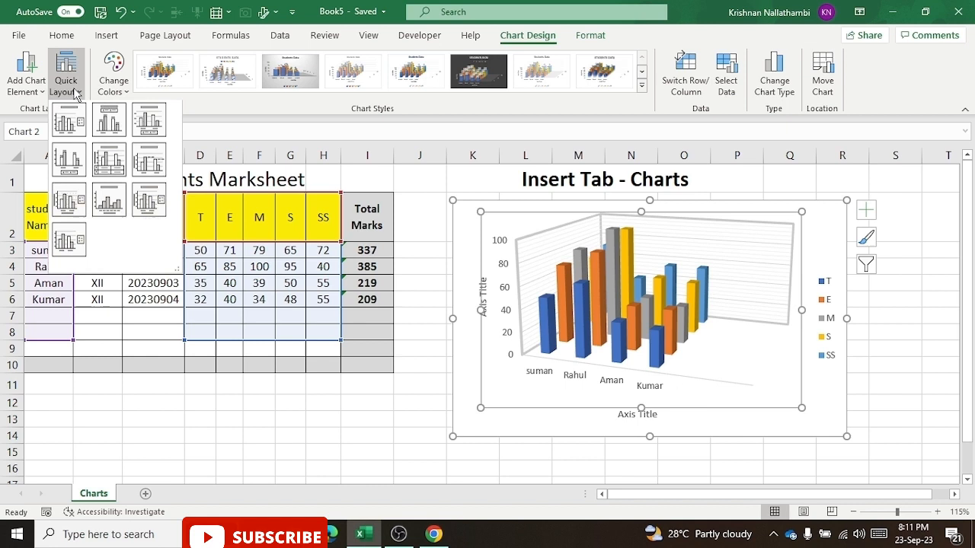
{"action": "left_click", "coordinate": [70, 249]}
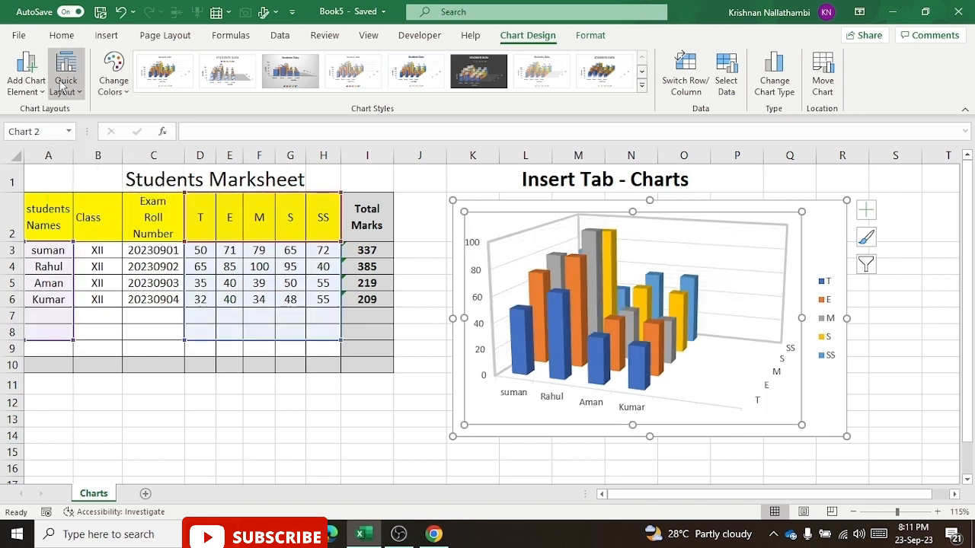
- Change the chart's colors to the third Colorful palette, which starts with orange, yellow and green
{"action": "left_click", "coordinate": [128, 90]}
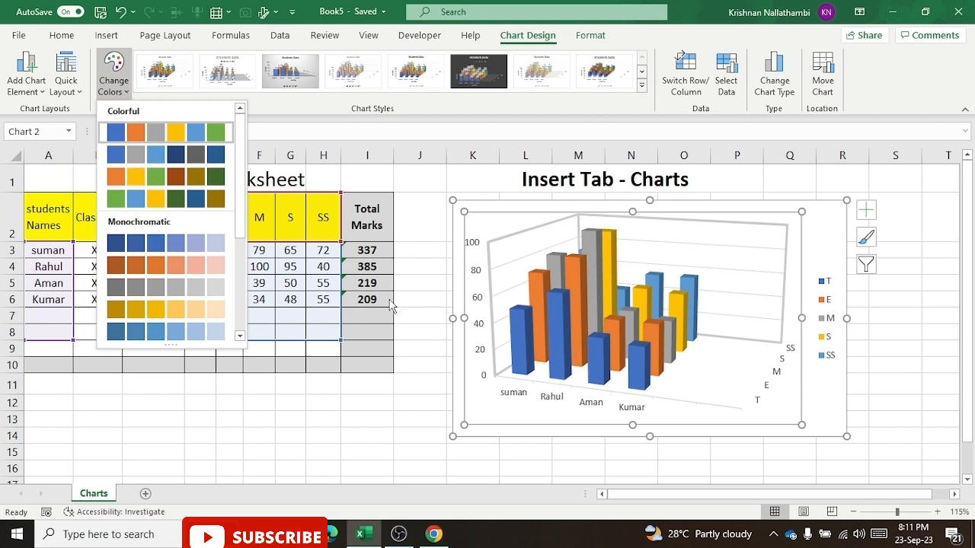
{"action": "left_click", "coordinate": [559, 334]}
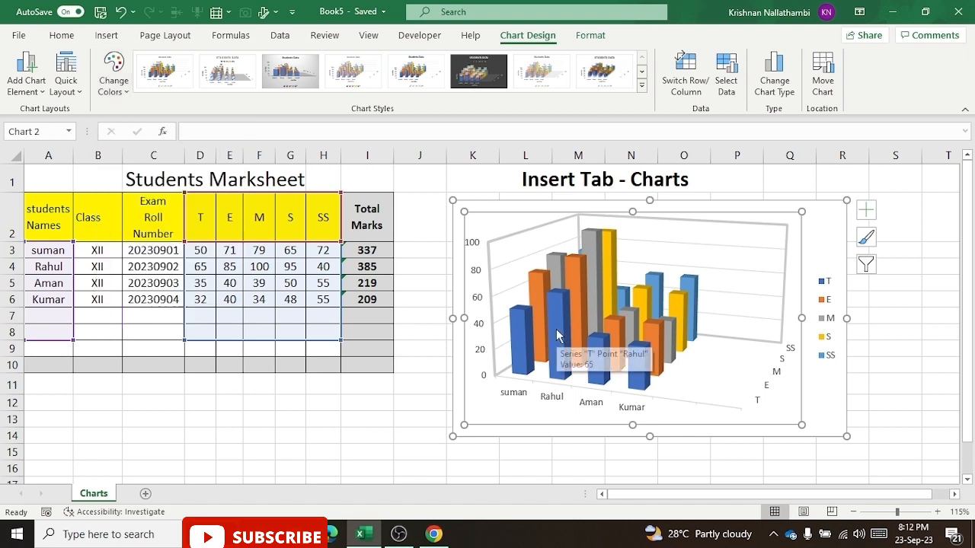
{"action": "left_click", "coordinate": [556, 329]}
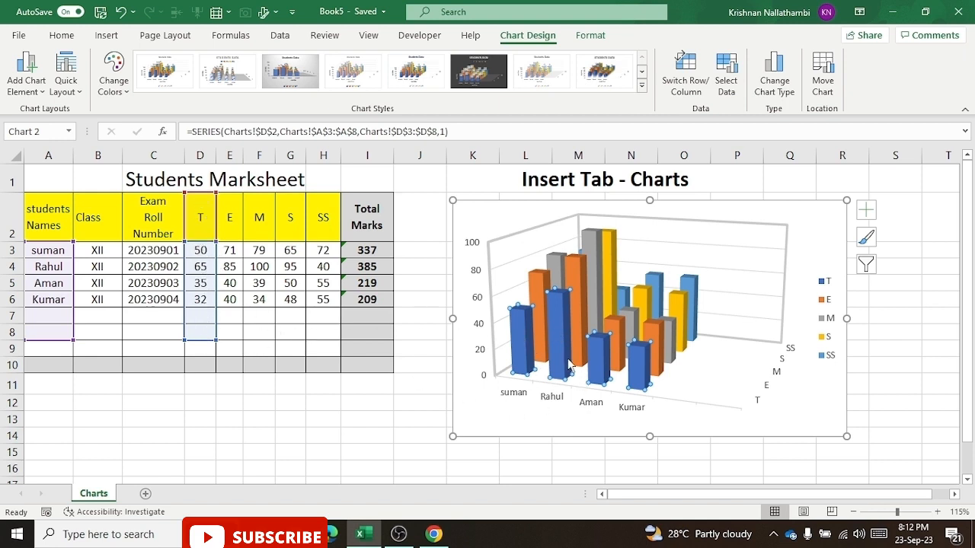
{"action": "left_click", "coordinate": [126, 99]}
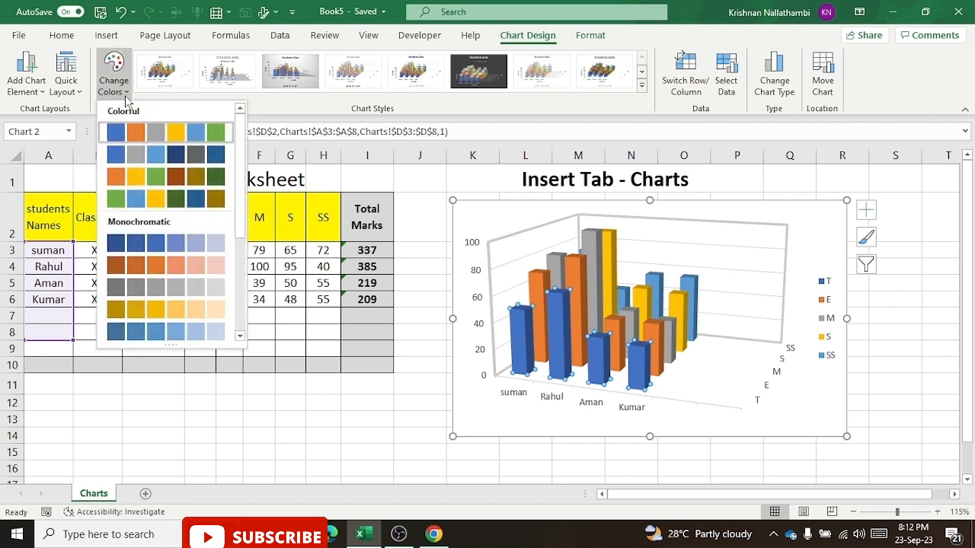
{"action": "left_click", "coordinate": [133, 175]}
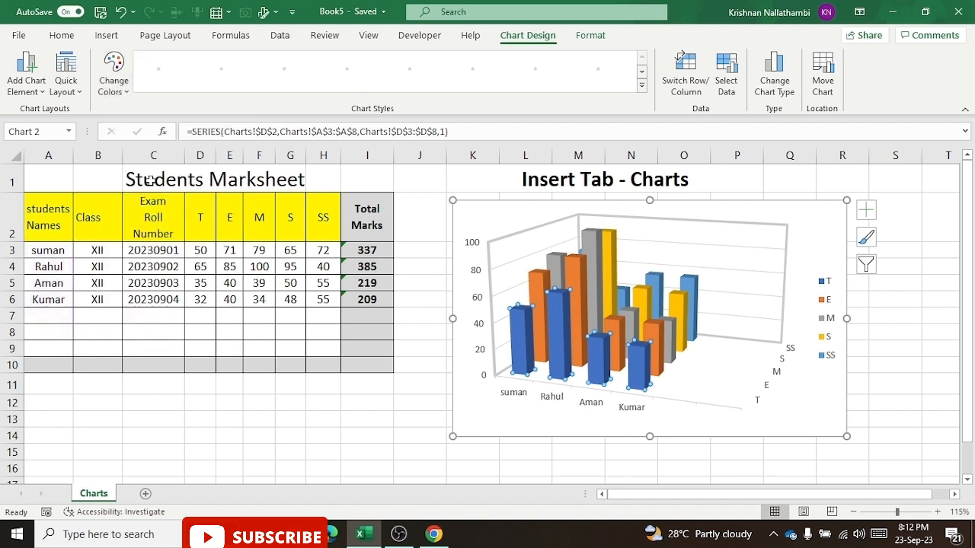
{"action": "left_click", "coordinate": [124, 93]}
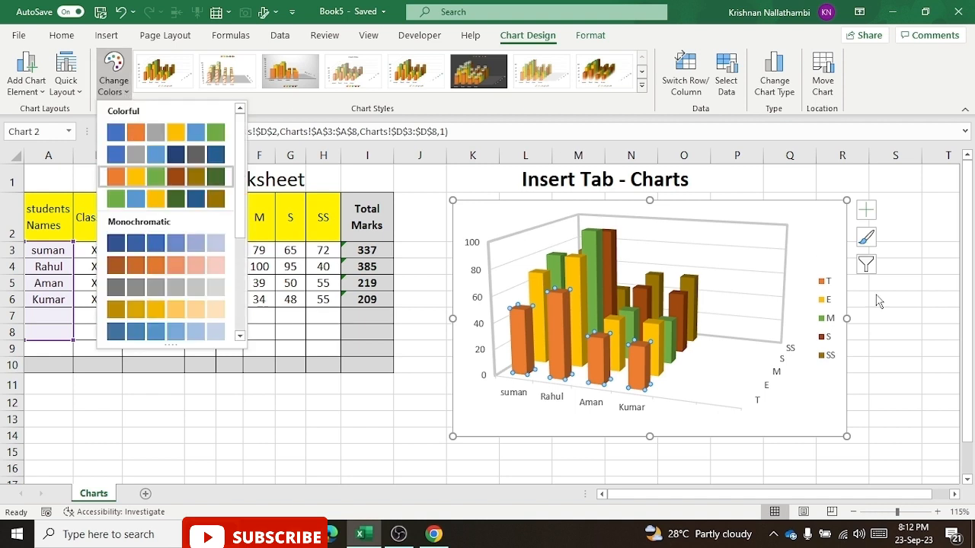
- Fill the T series columns with a lighter blue theme color
{"action": "left_click", "coordinate": [557, 316]}
{"action": "right_click", "coordinate": [558, 316]}
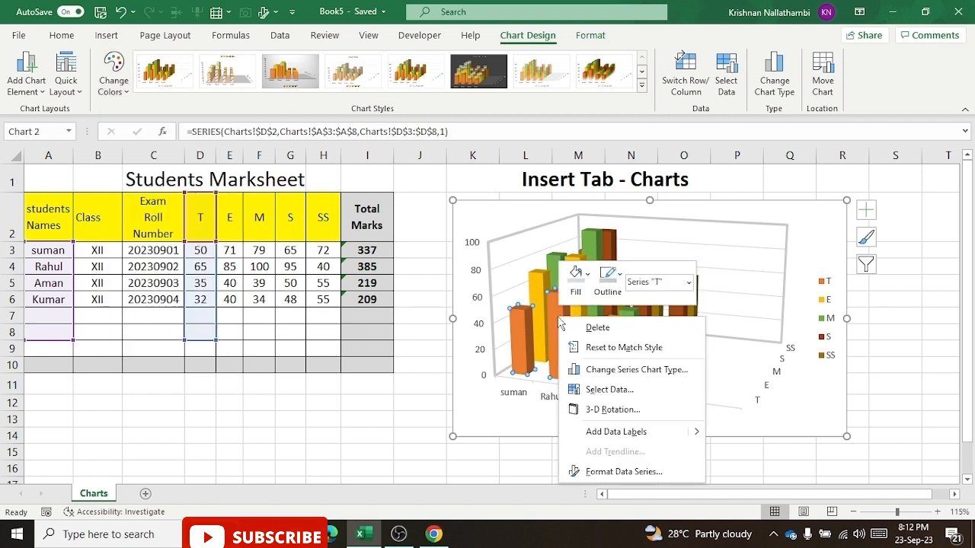
{"action": "left_click", "coordinate": [587, 276]}
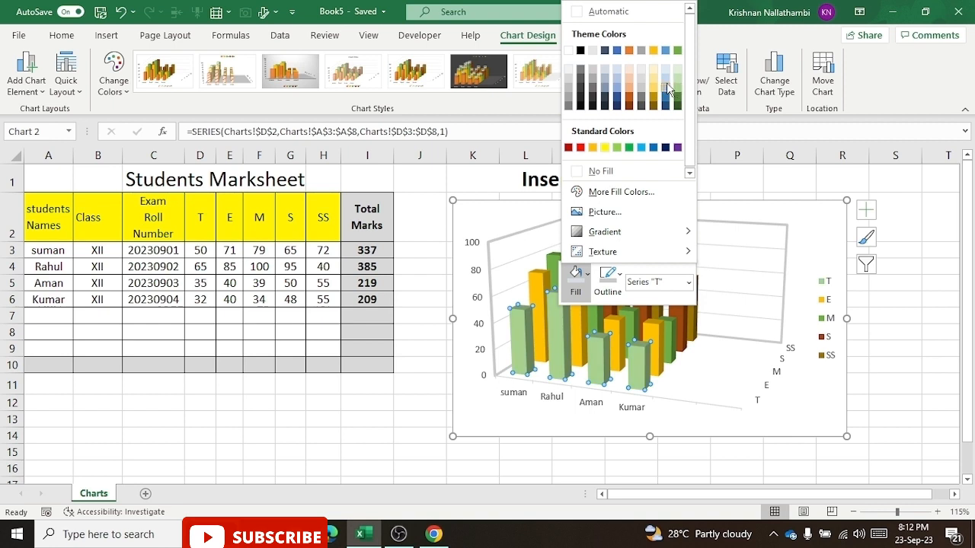
{"action": "left_click", "coordinate": [619, 82]}
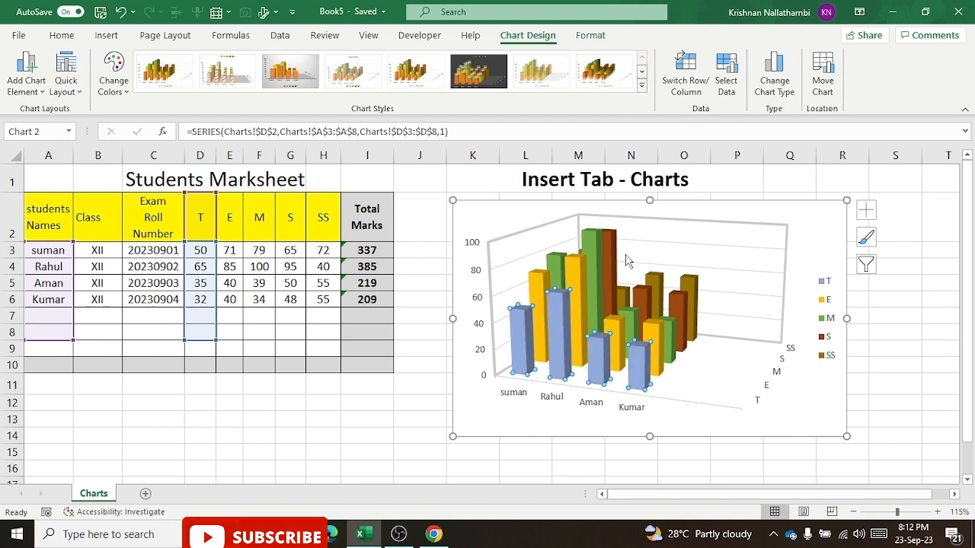
- Browse the Colorful and Monochromatic palettes for the chart without applying one
{"action": "left_click", "coordinate": [619, 274]}
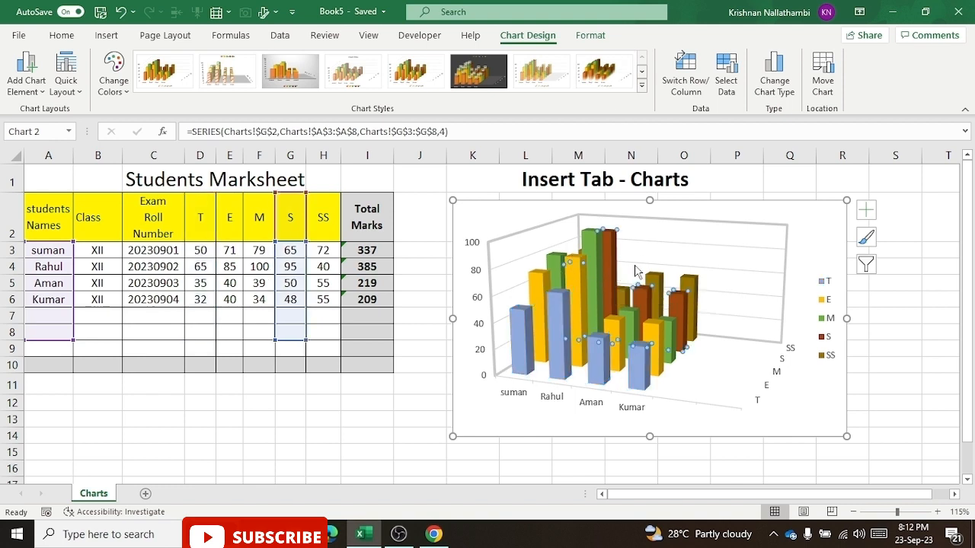
{"action": "left_click", "coordinate": [128, 95]}
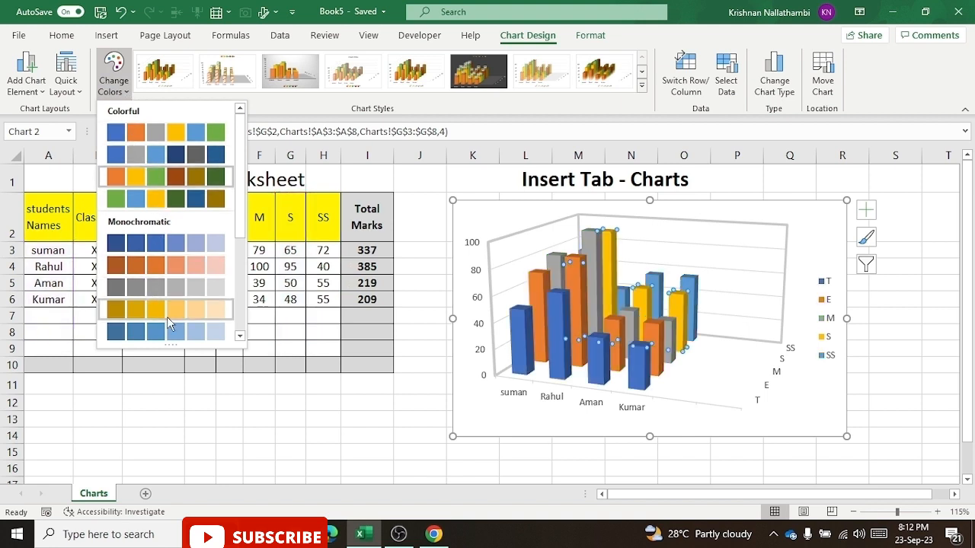
{"action": "scroll", "coordinate": [167, 313], "scroll_direction": "down", "scroll_amount": 3}
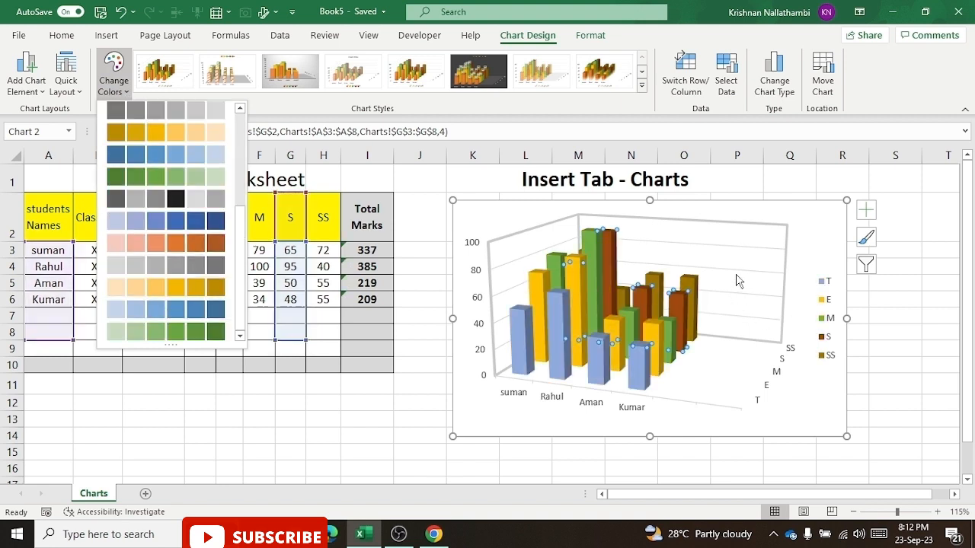
{"action": "key", "text": "Escape"}
{"action": "left_click", "coordinate": [486, 226]}
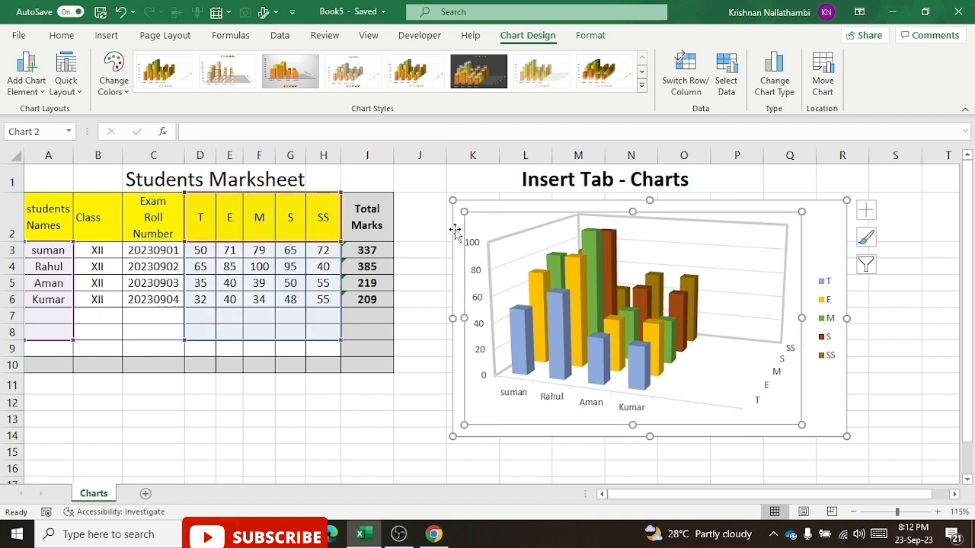
{"action": "left_click", "coordinate": [123, 90]}
{"action": "scroll", "coordinate": [167, 185], "scroll_direction": "down", "scroll_amount": 3}
{"action": "scroll", "coordinate": [167, 185], "scroll_direction": "up", "scroll_amount": 3}
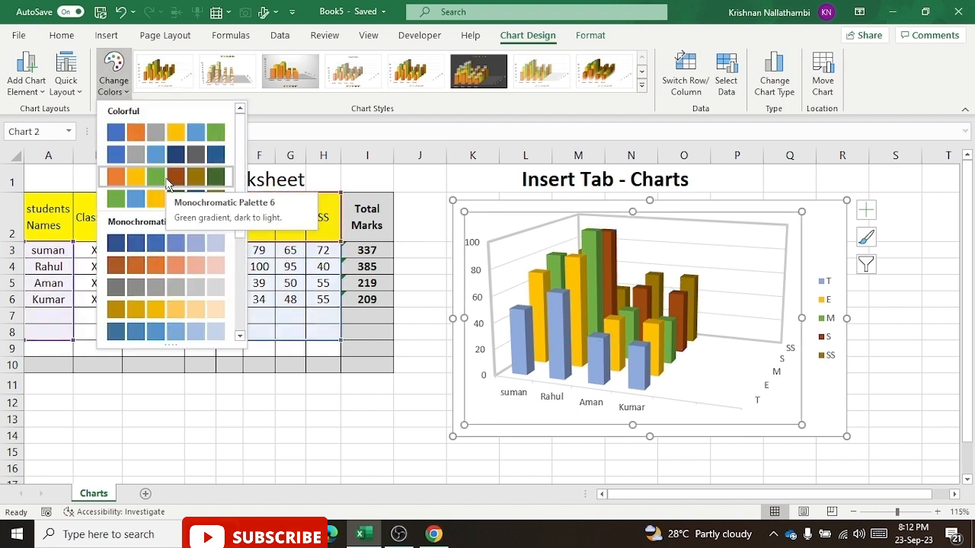
- Apply the first chart style to the 3-D column chart, then swap its rows and columns and swap them back
{"action": "left_click", "coordinate": [168, 70]}
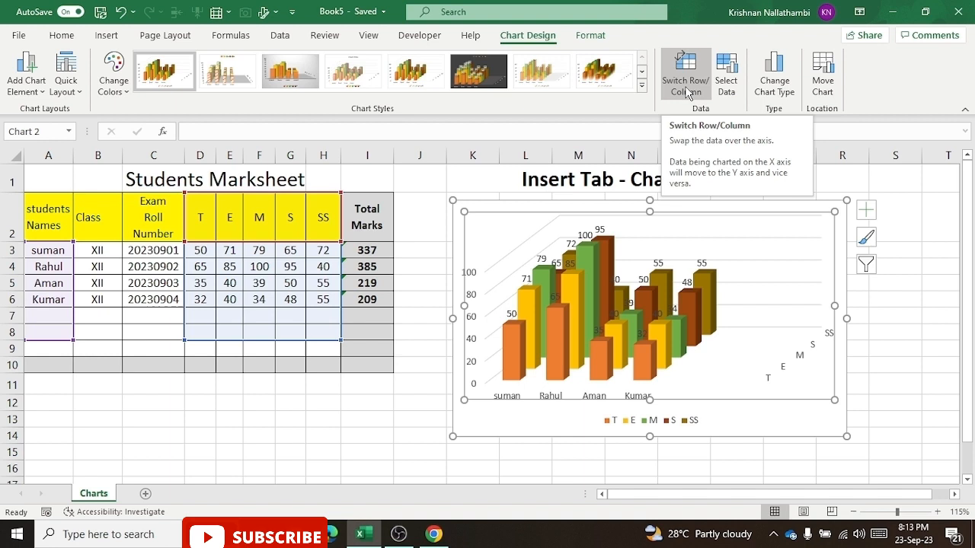
{"action": "left_click", "coordinate": [685, 86]}
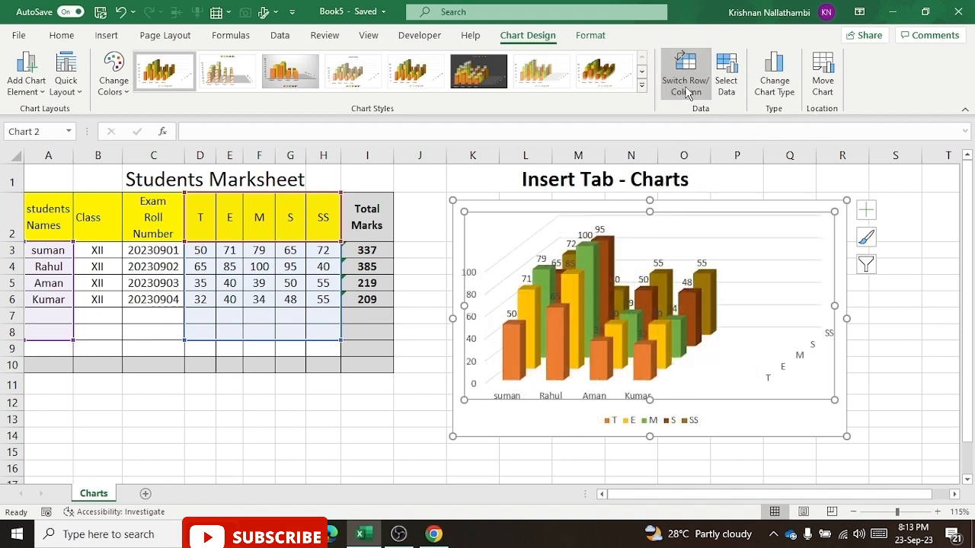
{"action": "left_click", "coordinate": [685, 86]}
{"action": "left_click", "coordinate": [688, 93]}
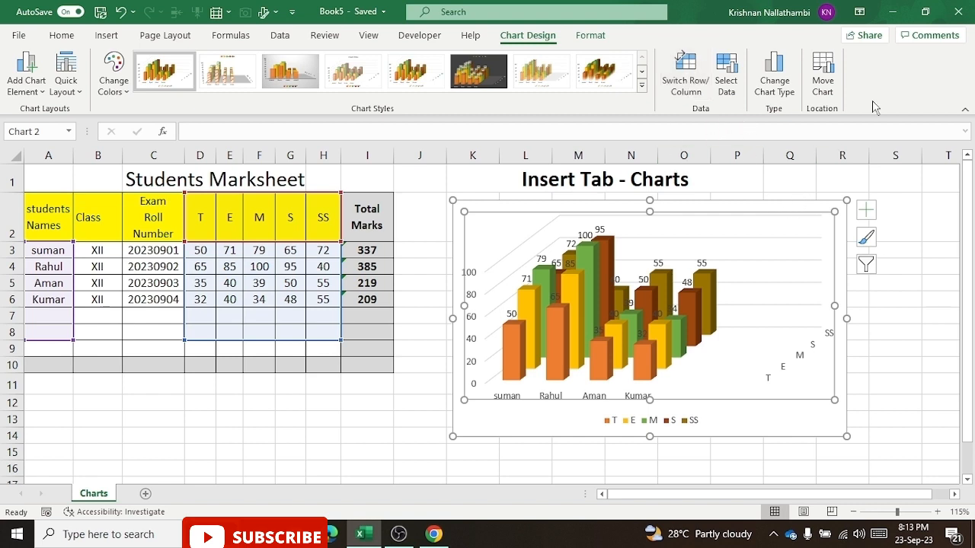
- Look at the available chart types and the formatting options for the chart walls without changing anything
{"action": "left_click", "coordinate": [784, 83]}
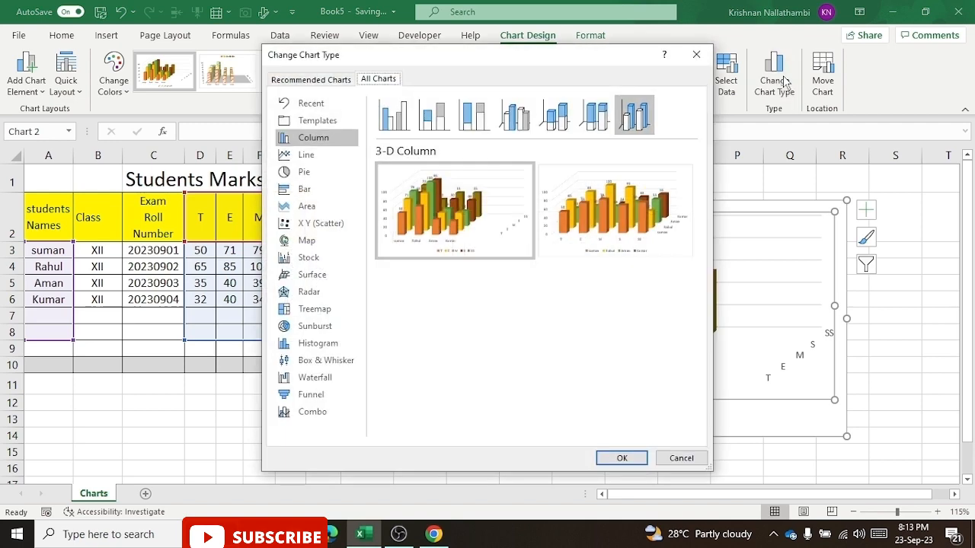
{"action": "left_click", "coordinate": [695, 55]}
{"action": "right_click", "coordinate": [708, 260]}
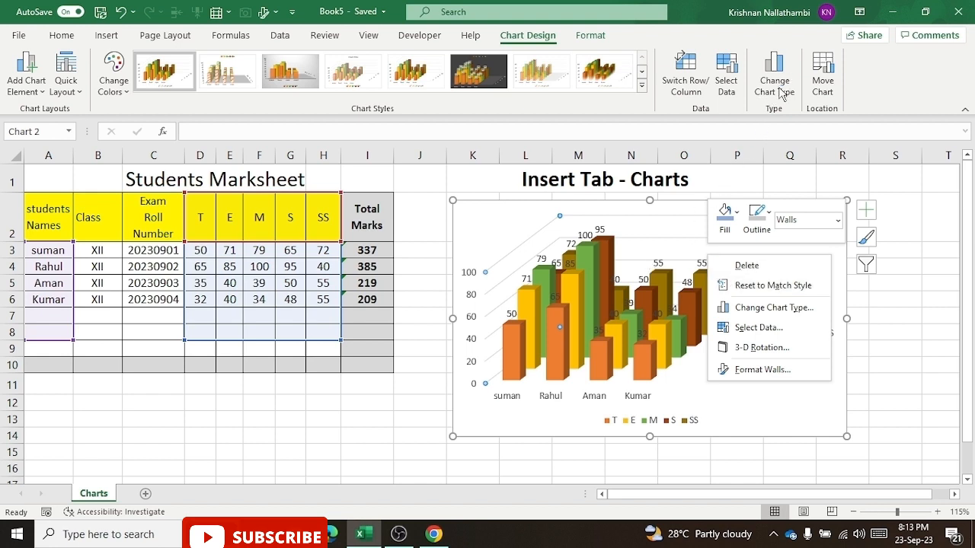
{"action": "left_click", "coordinate": [872, 94]}
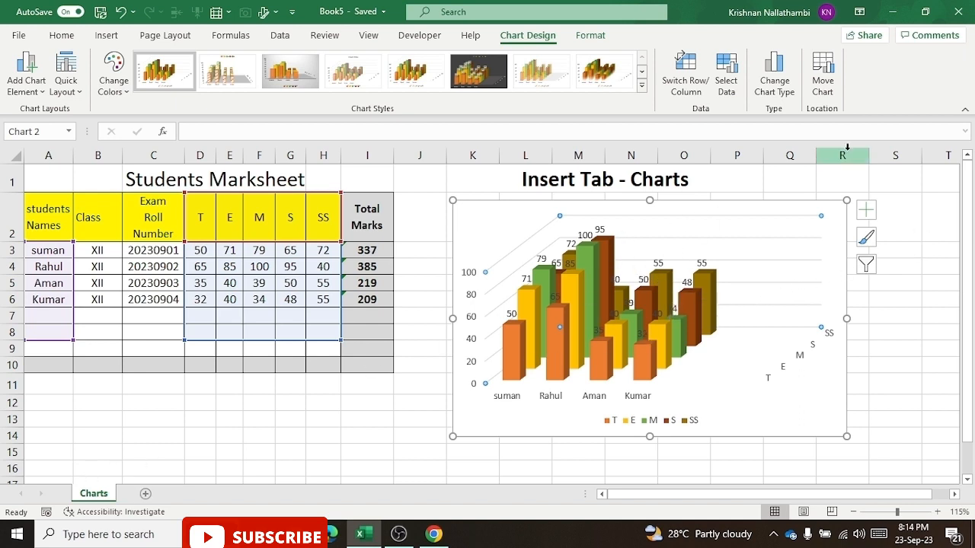
- Move the chart to a new sheet named Chart1
{"action": "left_click", "coordinate": [826, 84]}
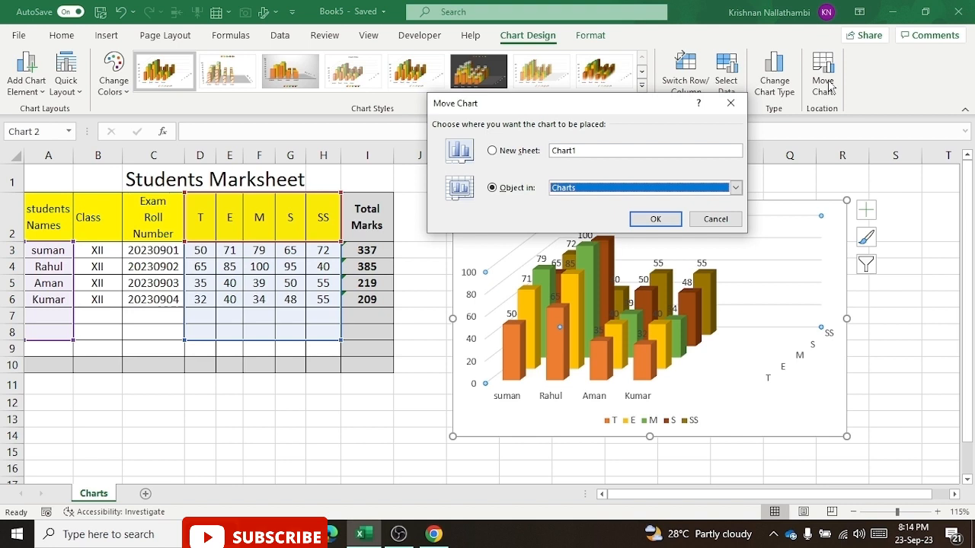
{"action": "left_click", "coordinate": [493, 151]}
{"action": "left_click", "coordinate": [654, 218]}
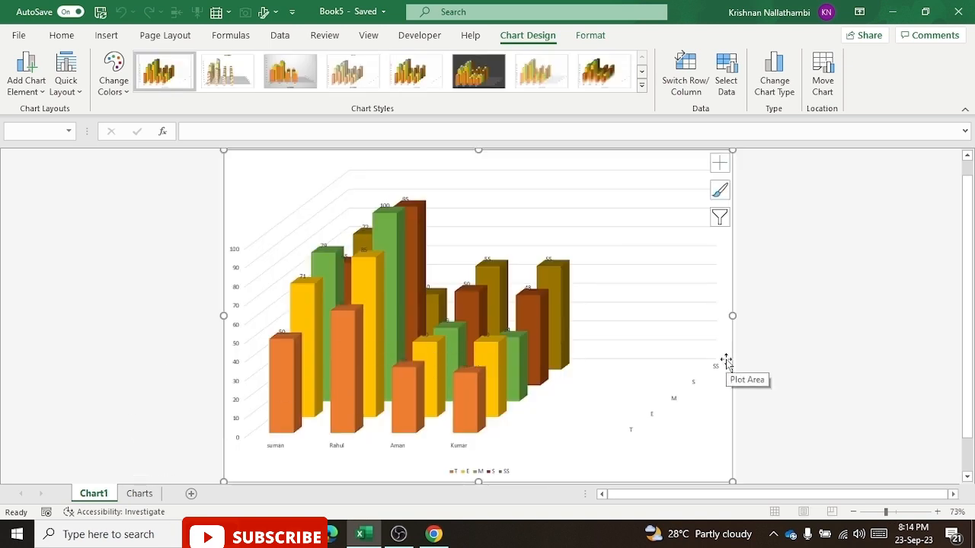
- Move the chart back as an object in the Charts sheet and place it beside the marks table, below the heading
{"action": "left_click", "coordinate": [822, 84]}
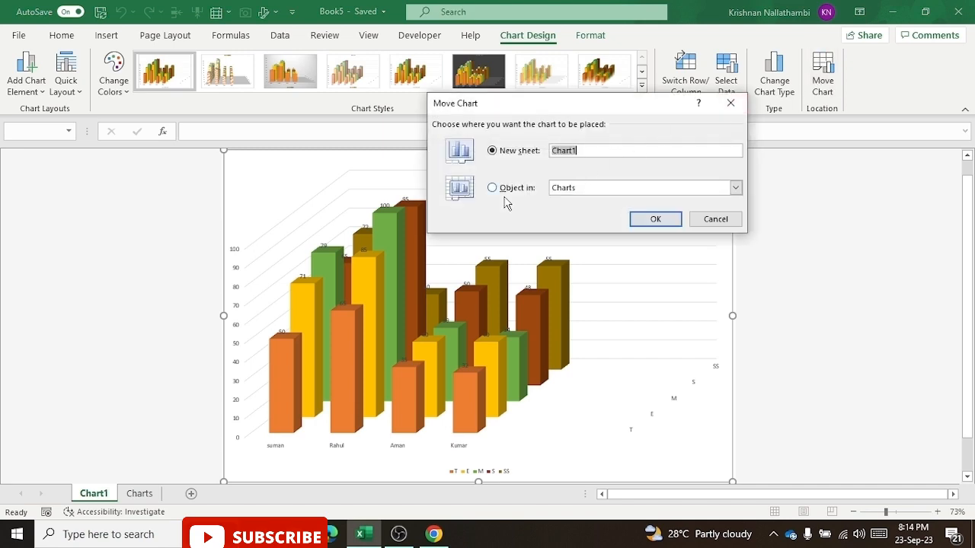
{"action": "left_click", "coordinate": [493, 188]}
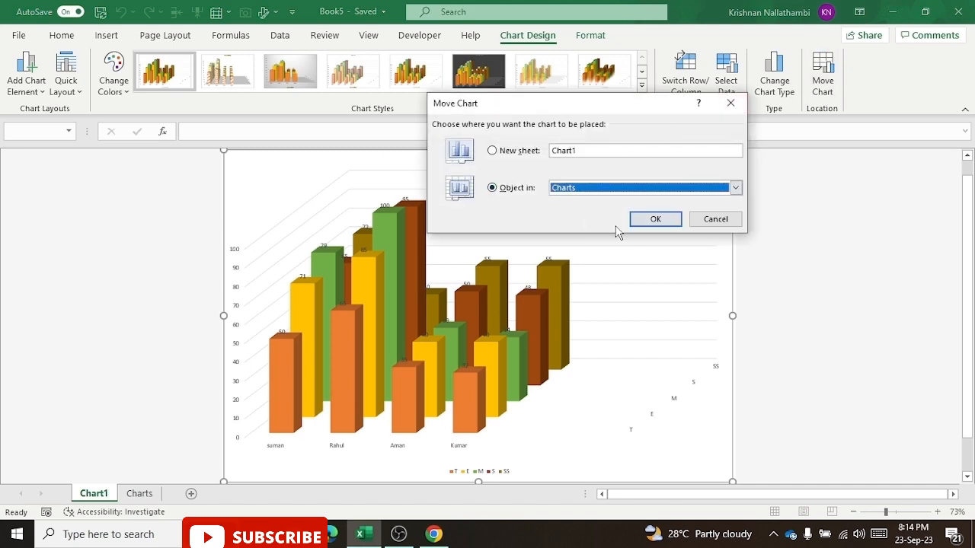
{"action": "left_click", "coordinate": [654, 220]}
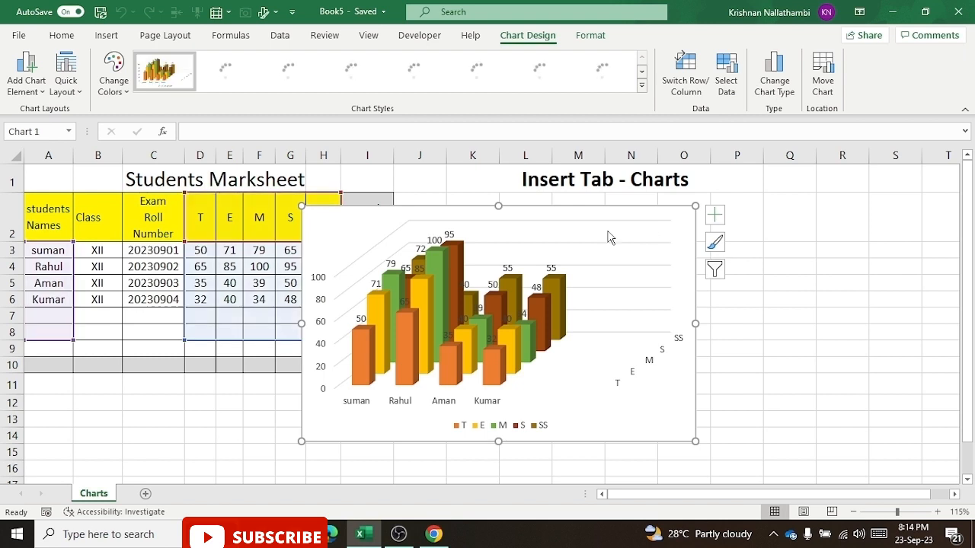
{"action": "left_click_drag", "start_coordinate": [583, 207], "coordinate": [737, 221]}
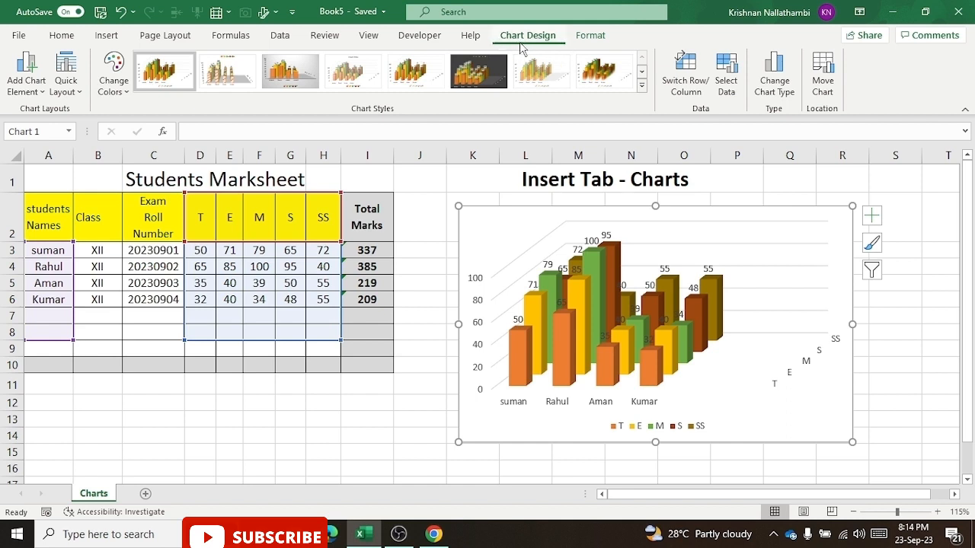
- Browse the shapes that can be inserted into the chart, from lines to callouts, without inserting one
{"action": "left_click", "coordinate": [592, 36]}
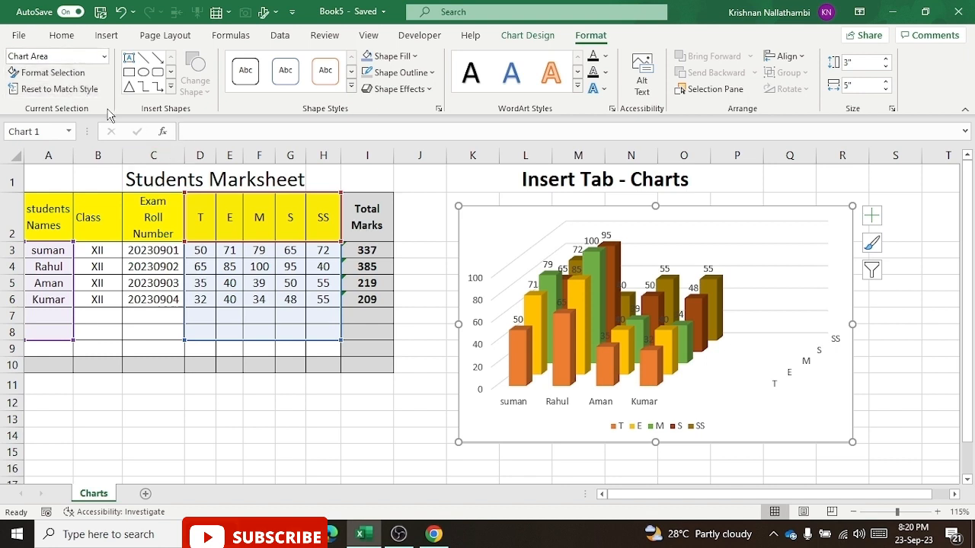
{"action": "left_click", "coordinate": [172, 89]}
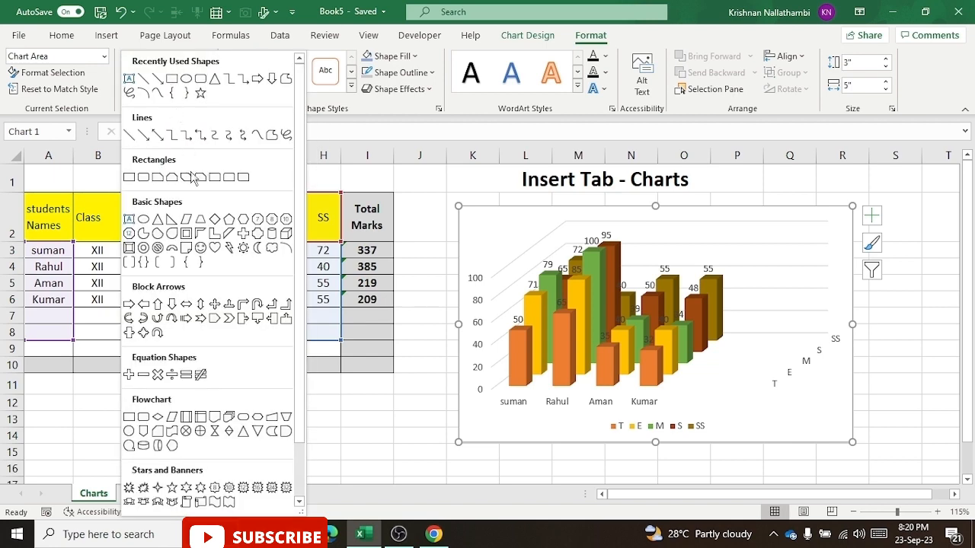
{"action": "scroll", "coordinate": [205, 314], "scroll_direction": "down", "scroll_amount": 2}
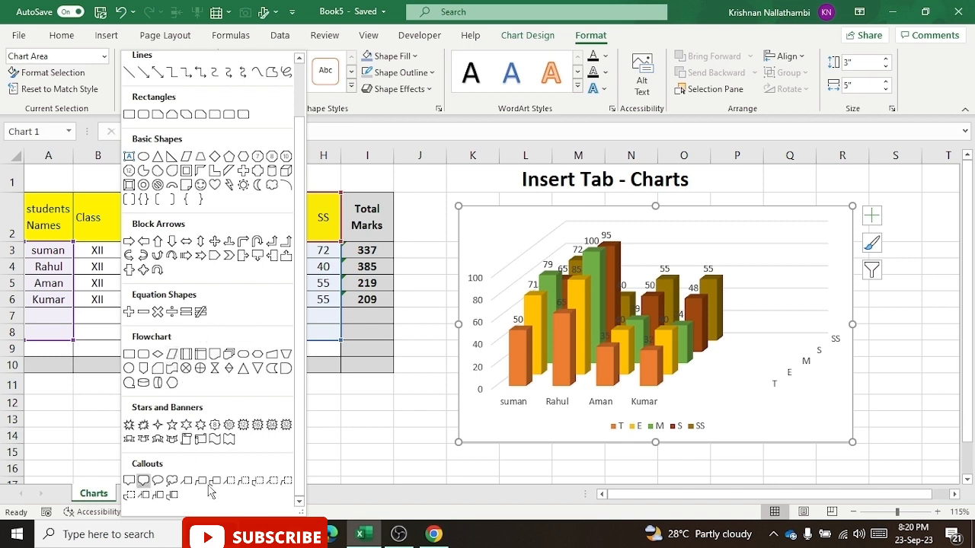
{"action": "left_click", "coordinate": [383, 106]}
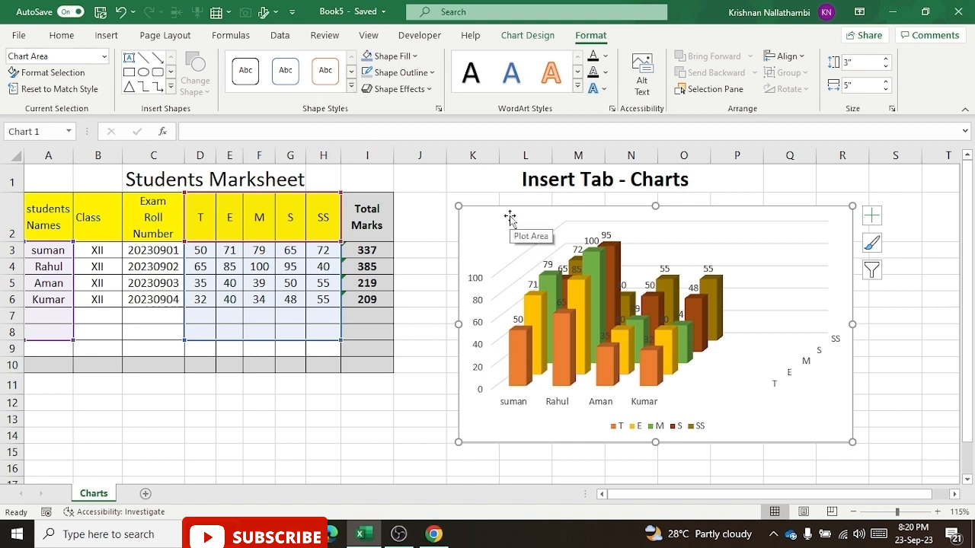
- Try the solid blue theme shape style and the pale gold one on the chart area
{"action": "left_click", "coordinate": [350, 87]}
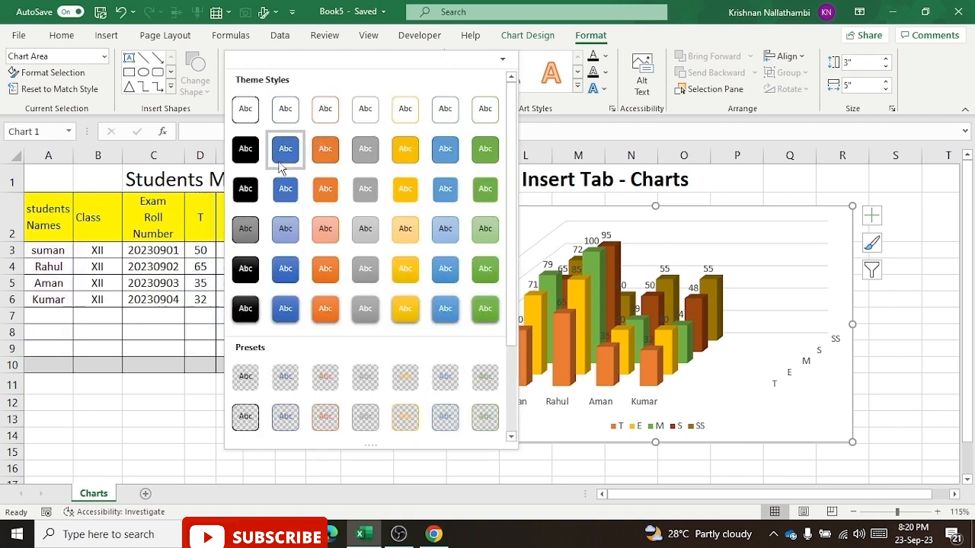
{"action": "left_click", "coordinate": [275, 162]}
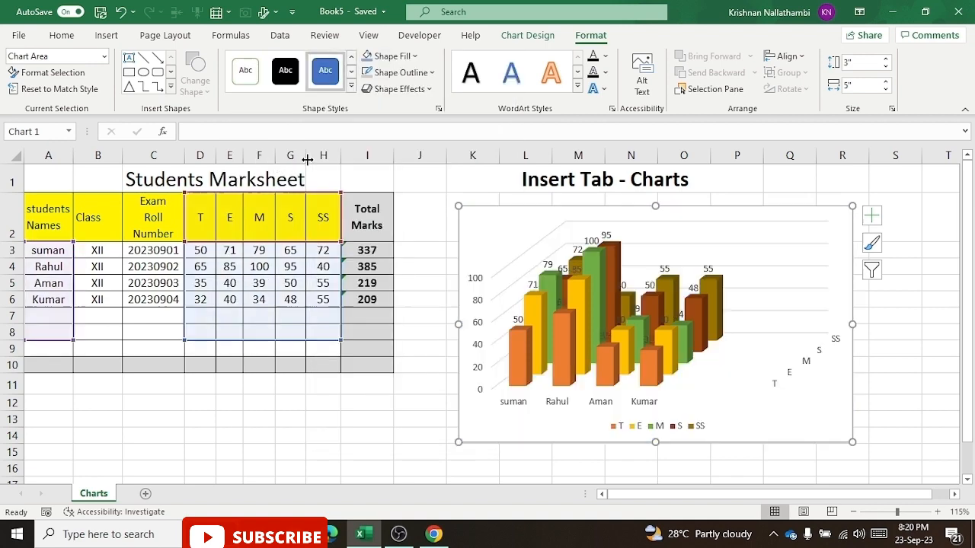
{"action": "left_click", "coordinate": [351, 89]}
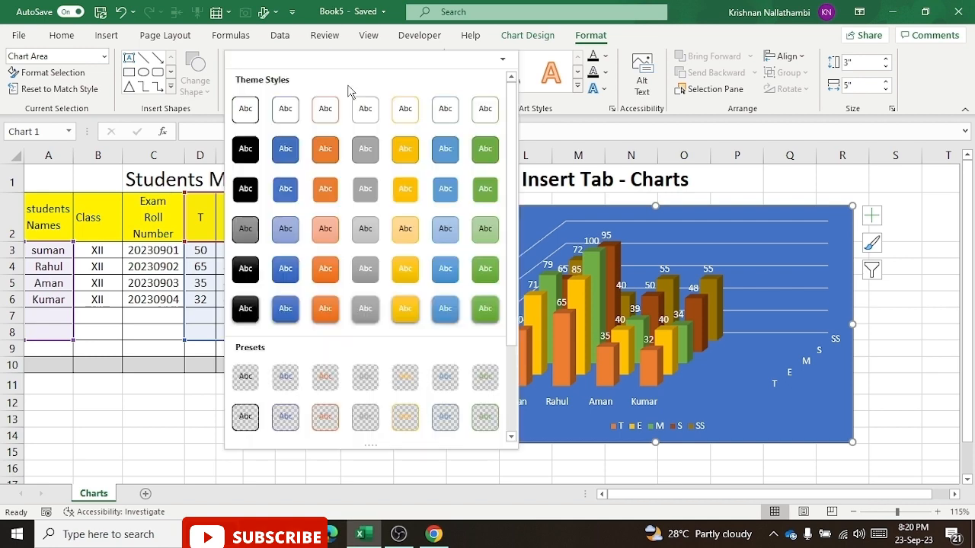
{"action": "left_click", "coordinate": [400, 249]}
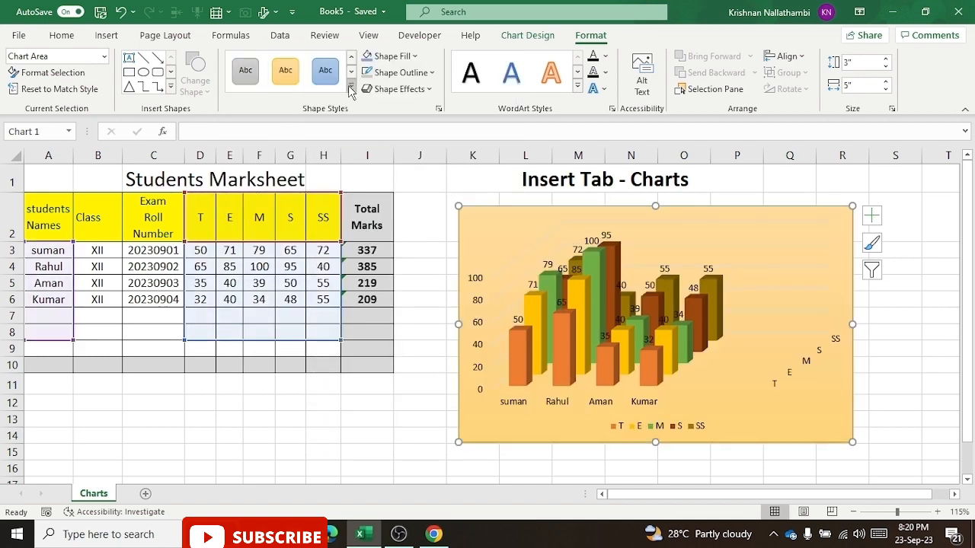
- Apply the gold gradient theme shape style with white text to the chart area and browse the preset styles
{"action": "left_click", "coordinate": [351, 89]}
{"action": "left_click", "coordinate": [409, 277]}
{"action": "left_click", "coordinate": [350, 88]}
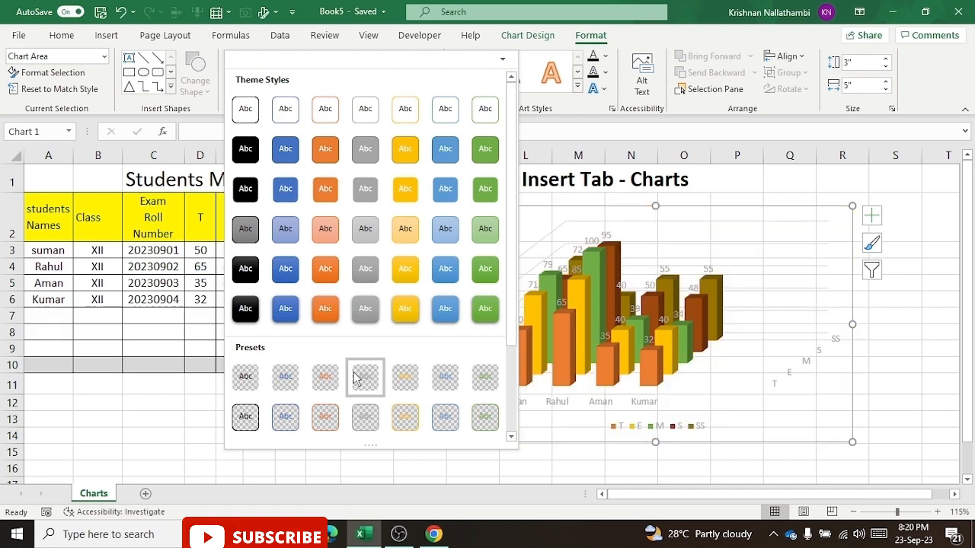
{"action": "scroll", "coordinate": [354, 379], "scroll_direction": "down", "scroll_amount": 3}
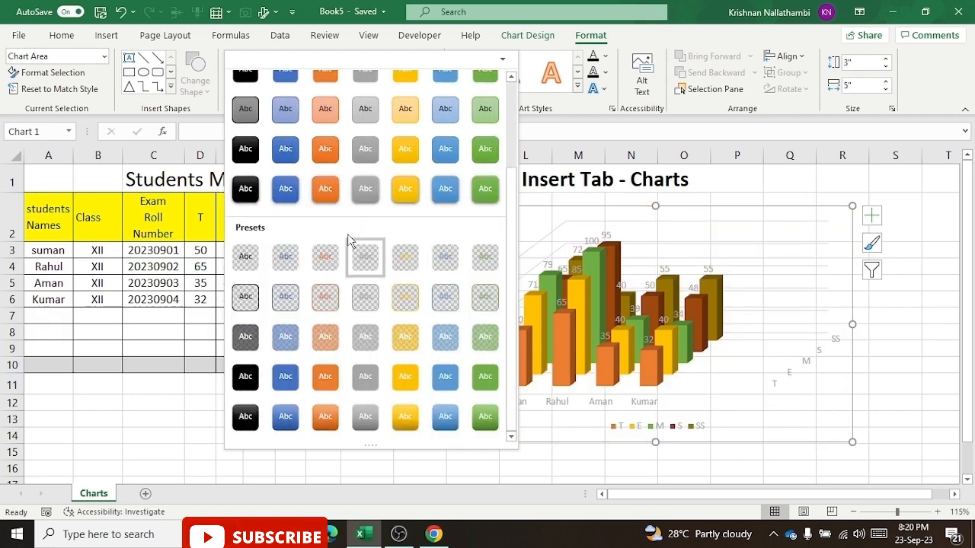
{"action": "left_click", "coordinate": [797, 178]}
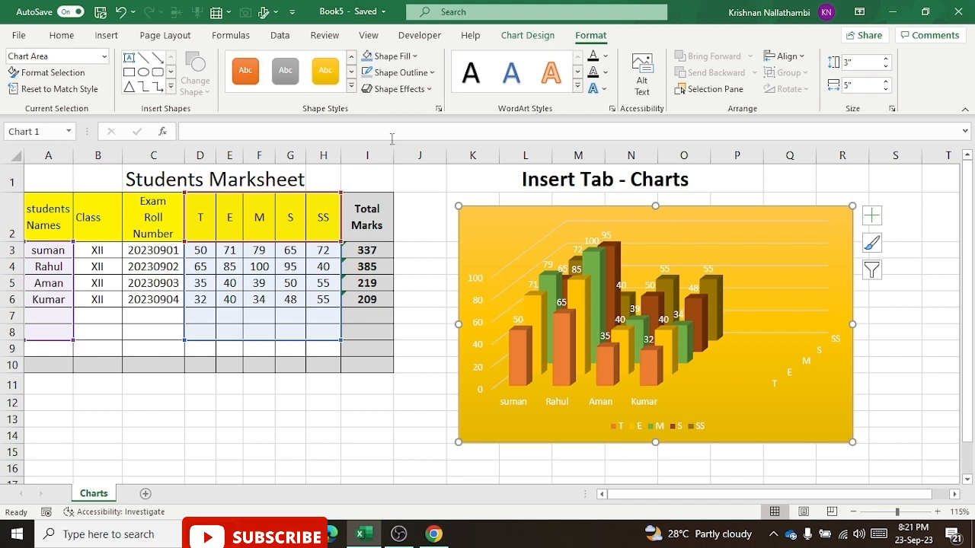
- Fill the chart area with an online picture from the Beach category
{"action": "left_click", "coordinate": [412, 56]}
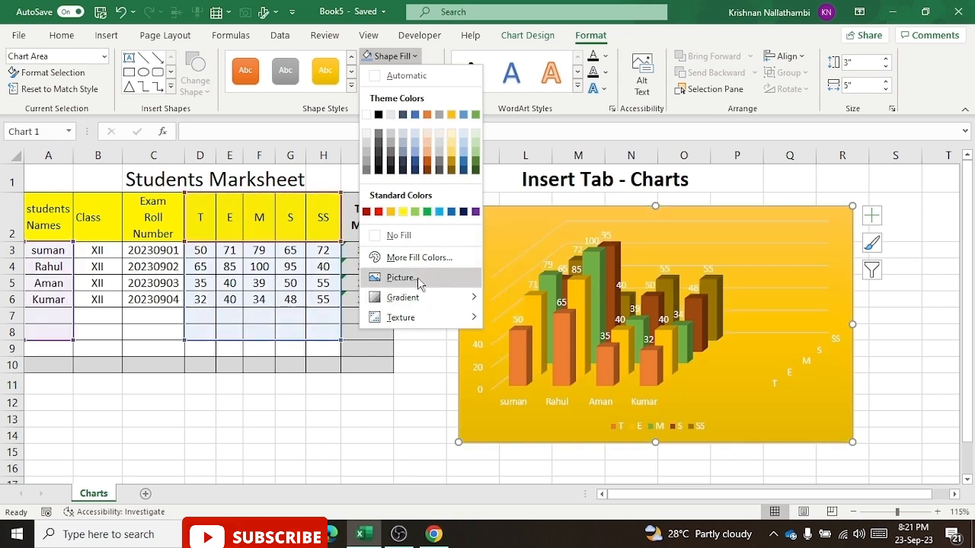
{"action": "left_click", "coordinate": [418, 278]}
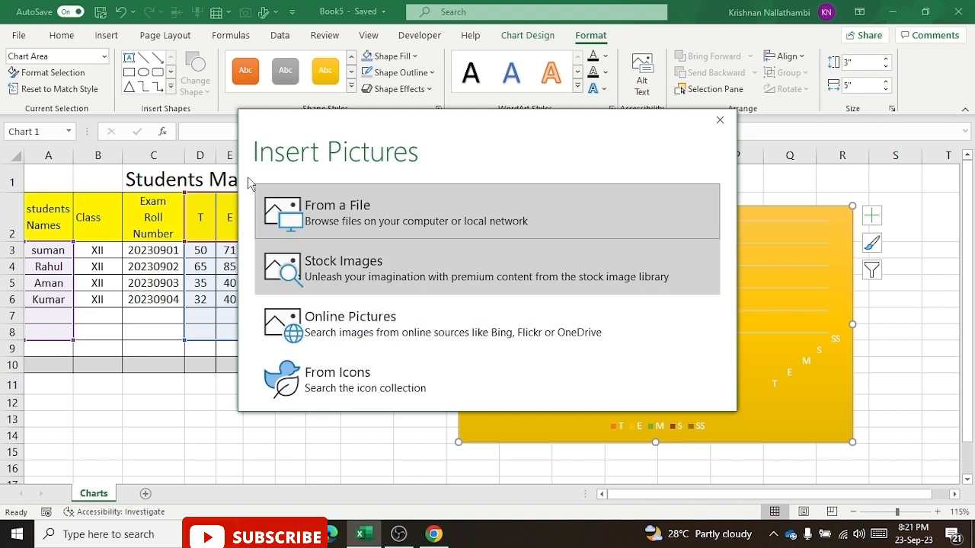
{"action": "left_click", "coordinate": [371, 206]}
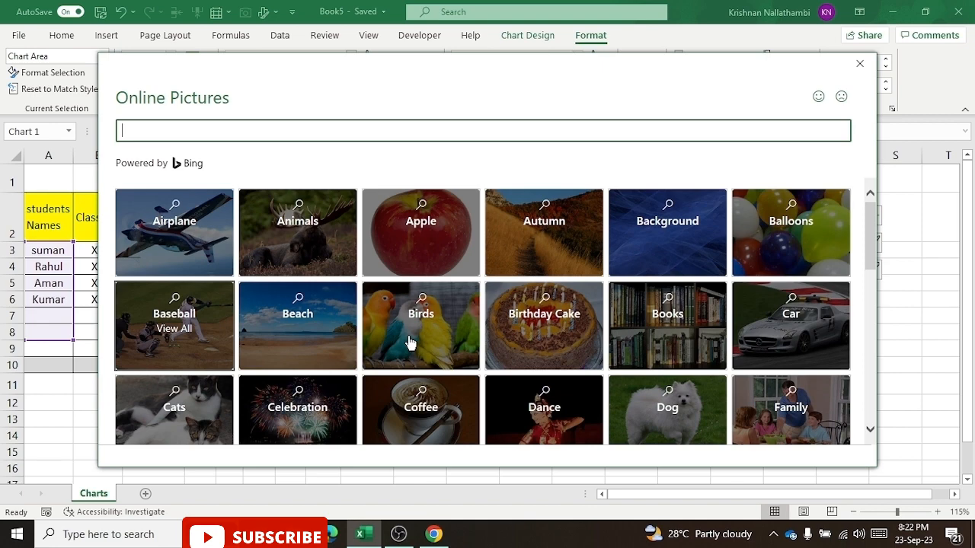
{"action": "left_click", "coordinate": [297, 326]}
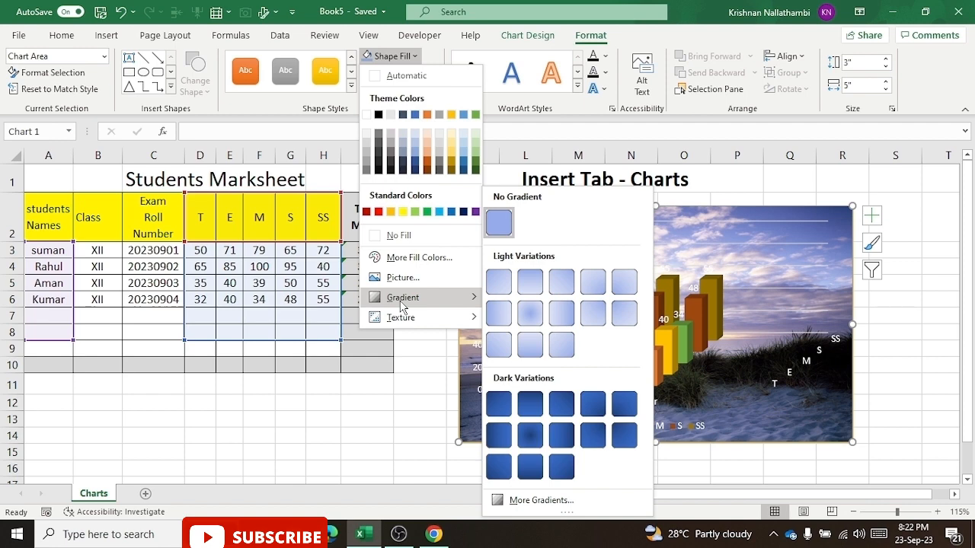
- Try a granite-like texture fill on the chart area, and undo it together with the earlier picture fill
{"action": "mouse_move", "coordinate": [402, 317]}
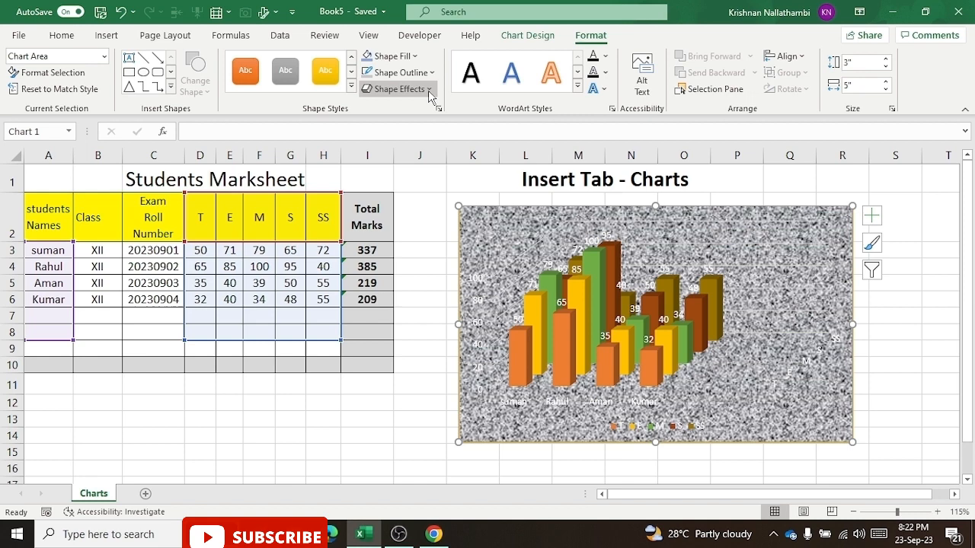
{"action": "left_click", "coordinate": [121, 13]}
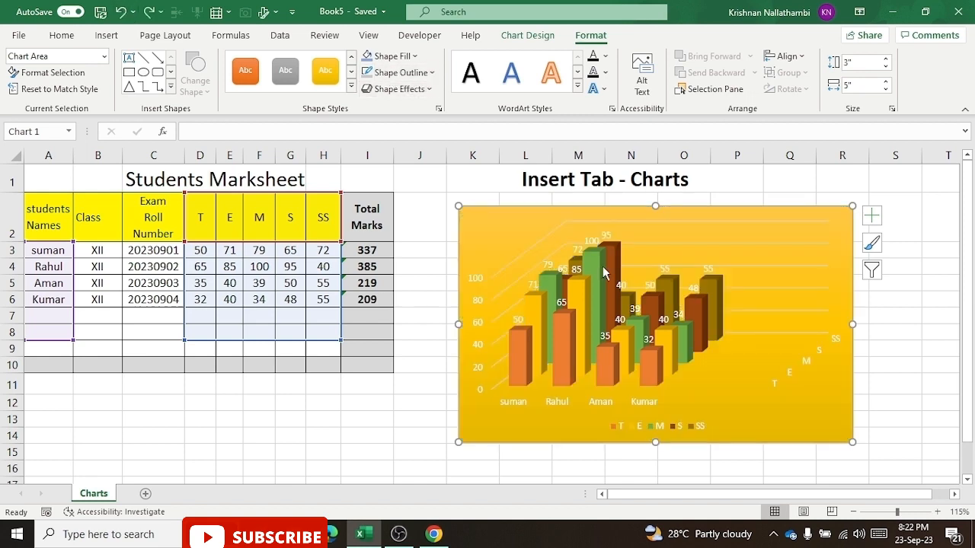
- Set the weight of the chart area's outline to 3 pt
{"action": "left_click", "coordinate": [436, 73]}
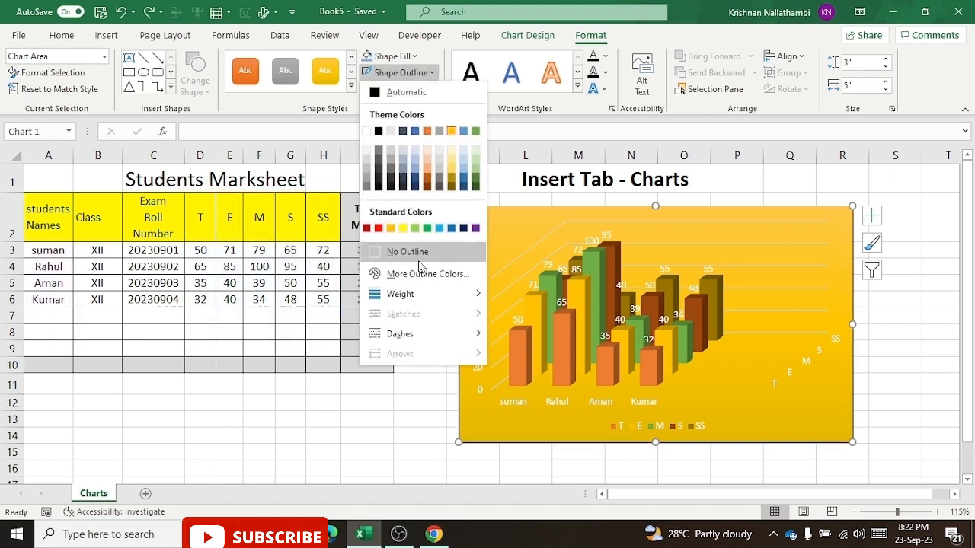
{"action": "mouse_move", "coordinate": [427, 303]}
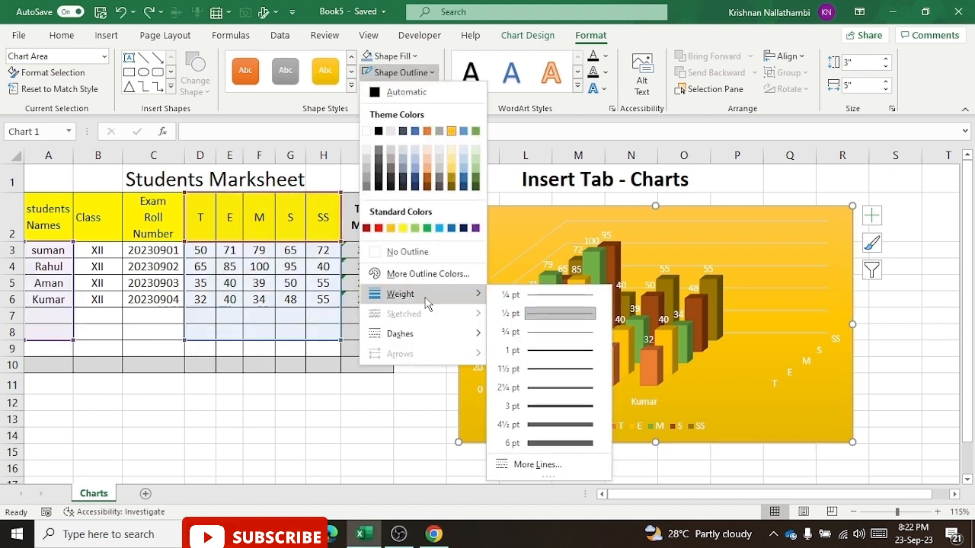
{"action": "left_click", "coordinate": [548, 414]}
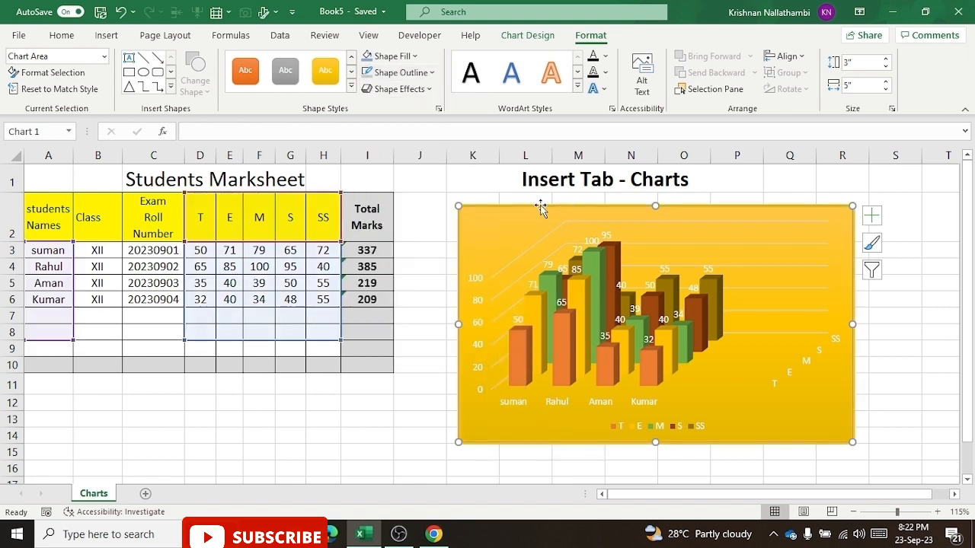
- Browse the shape effects for the chart area, including Soft Edges
{"action": "left_click", "coordinate": [429, 92]}
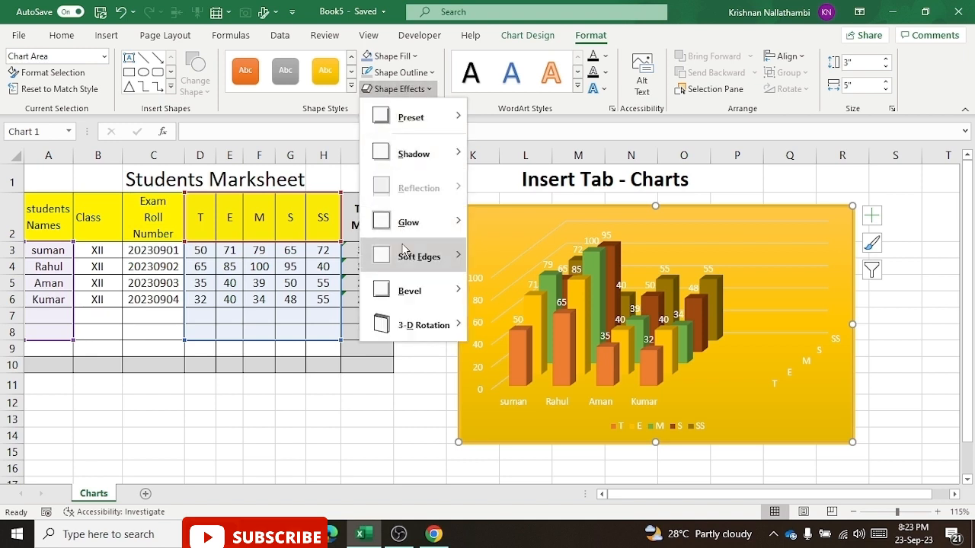
{"action": "mouse_move", "coordinate": [405, 249]}
{"action": "left_click", "coordinate": [479, 334]}
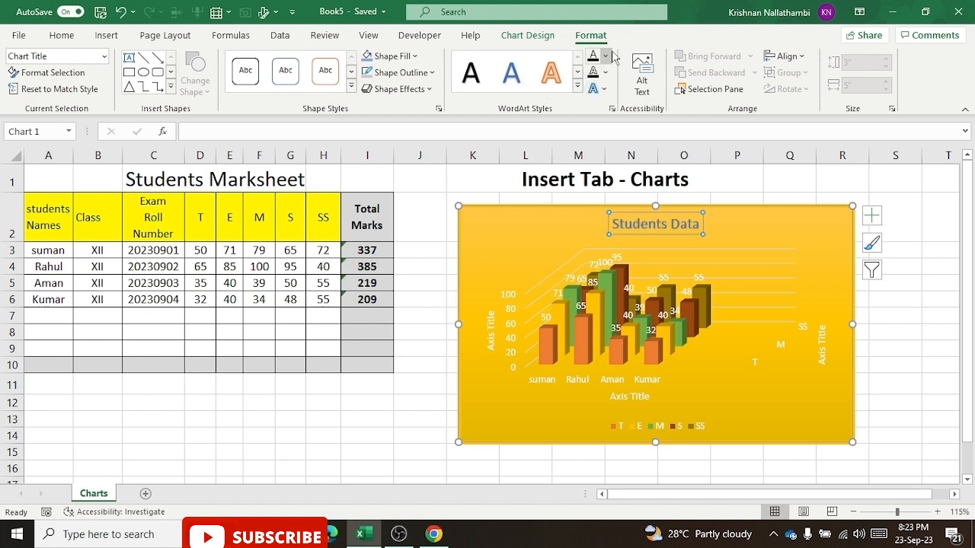
- Apply the gray WordArt style with a dark outline to the "Students Data" chart title and deselect the chart
{"action": "left_click", "coordinate": [578, 85]}
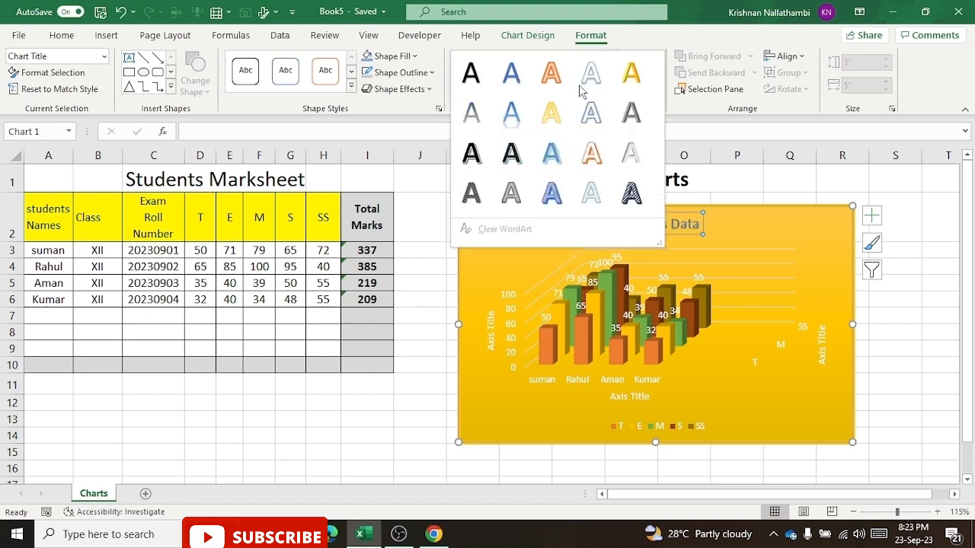
{"action": "left_click", "coordinate": [511, 193]}
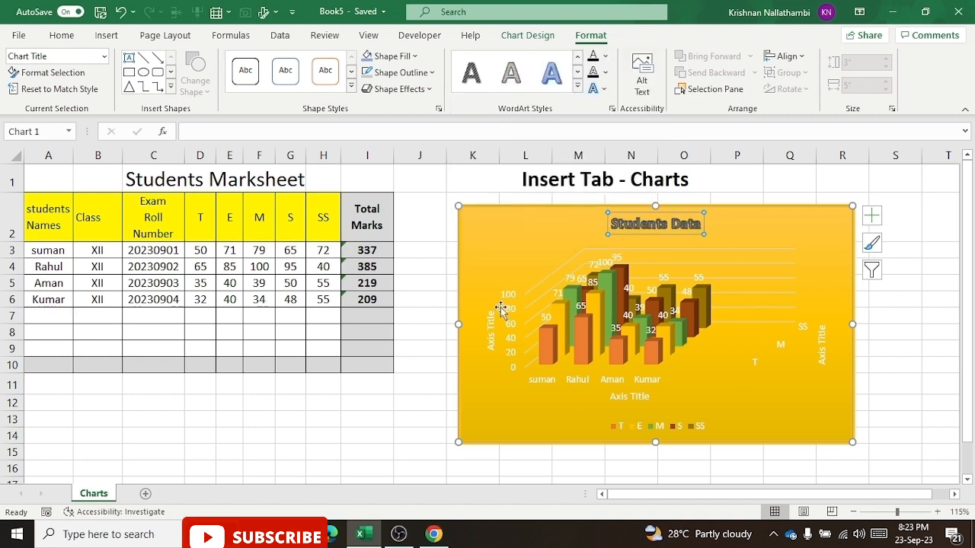
{"action": "left_click", "coordinate": [495, 250]}
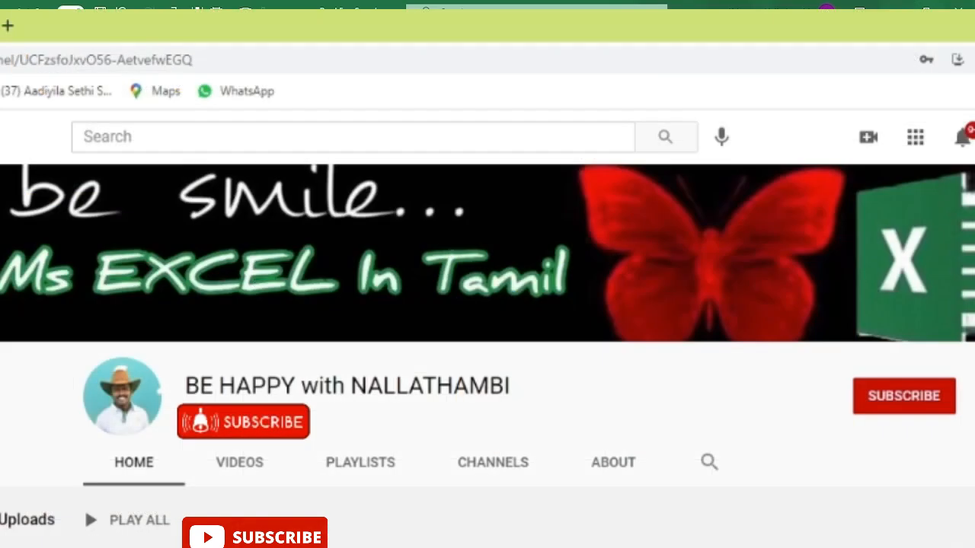
{"action": "left_click", "coordinate": [920, 408]}
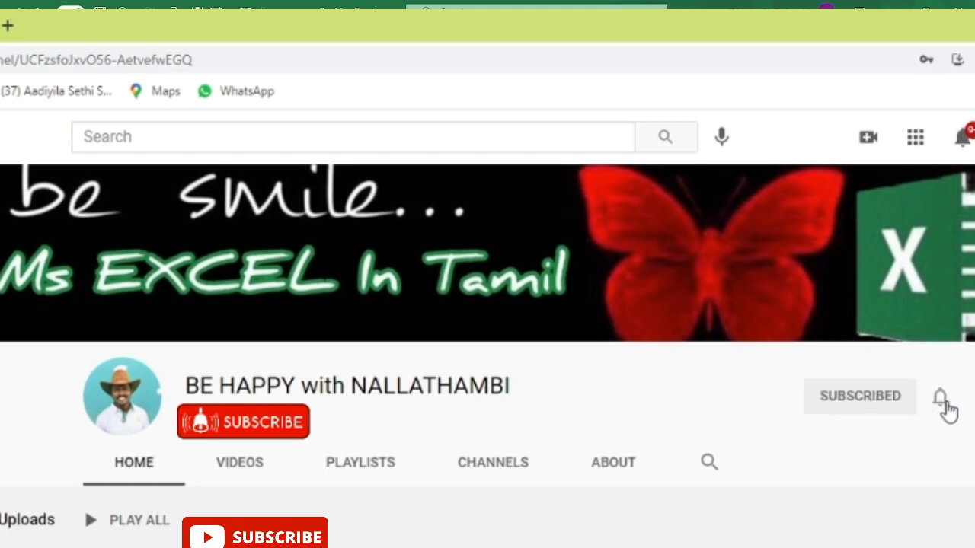
{"action": "left_click", "coordinate": [942, 405]}
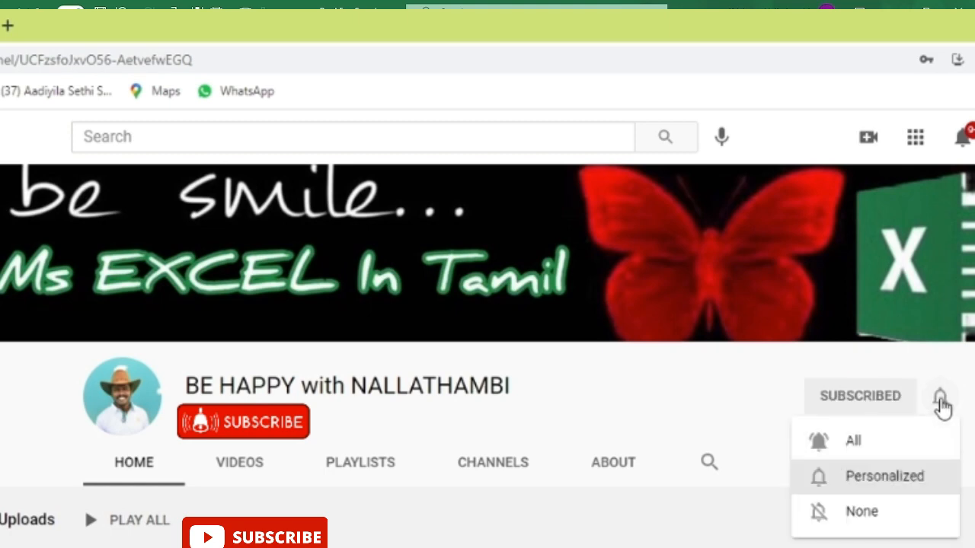
{"action": "left_click", "coordinate": [861, 447]}
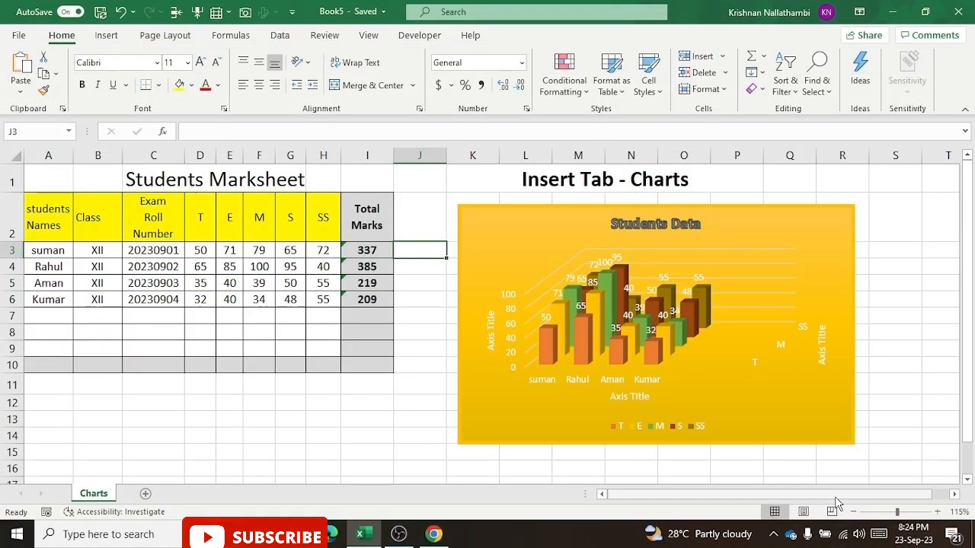